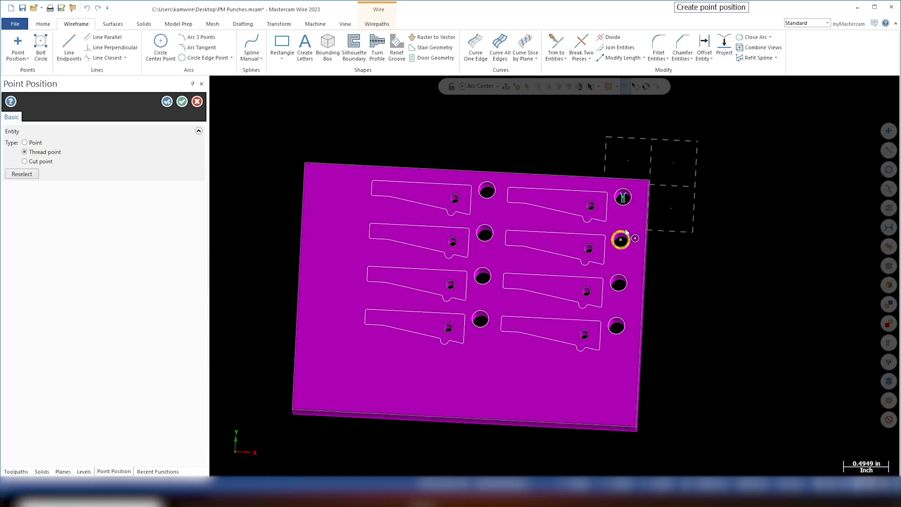
Step: Place a thread point at the second right-hand hole and finish thread point placement
{"action": "left_click", "coordinate": [623, 239]}
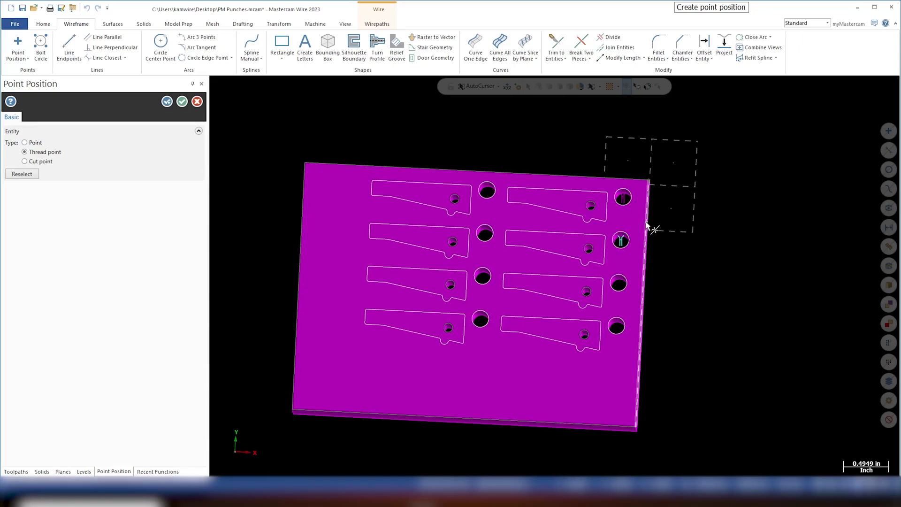
{"action": "left_click", "coordinate": [182, 101]}
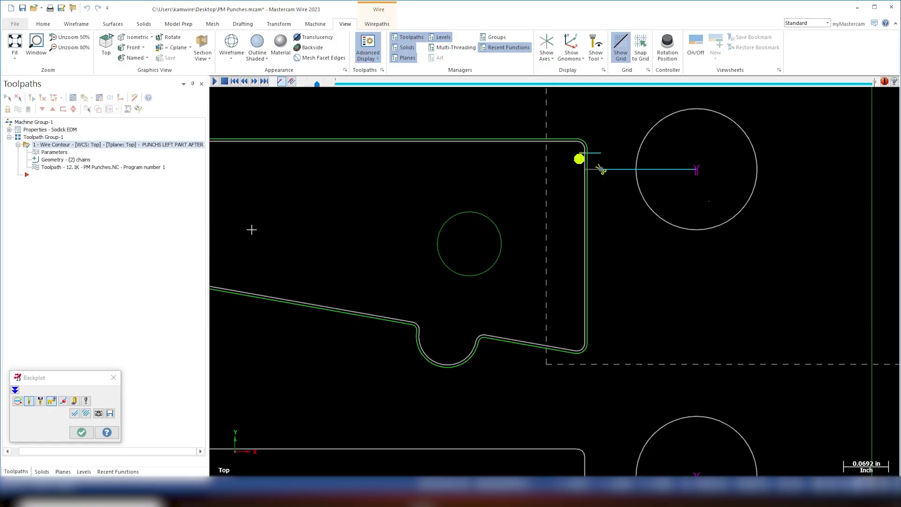
{"action": "scroll", "coordinate": [278, 202], "scroll_direction": "down", "scroll_amount": 2}
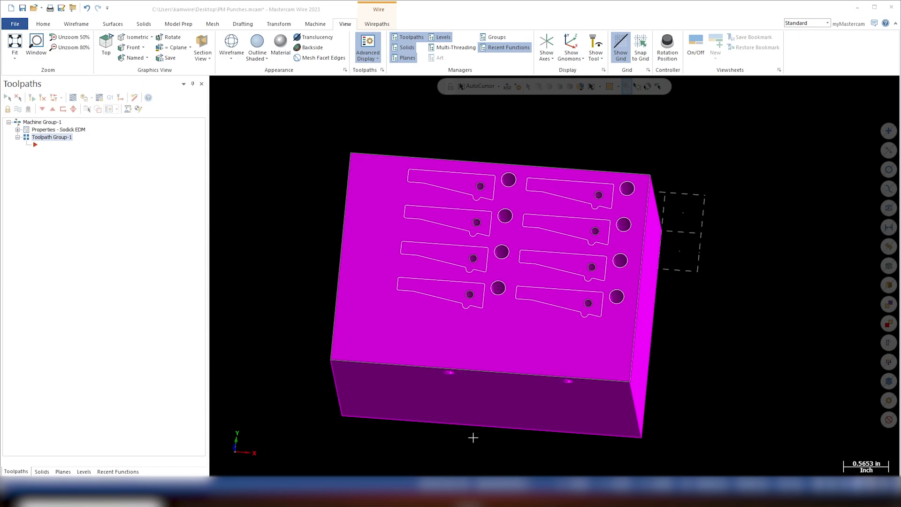
{"action": "mouse_move", "coordinate": [698, 308]}
{"action": "middle_mouse_down"}
{"action": "mouse_move", "coordinate": [714, 325]}
{"action": "mouse_move", "coordinate": [699, 323]}
{"action": "middle_mouse_up"}
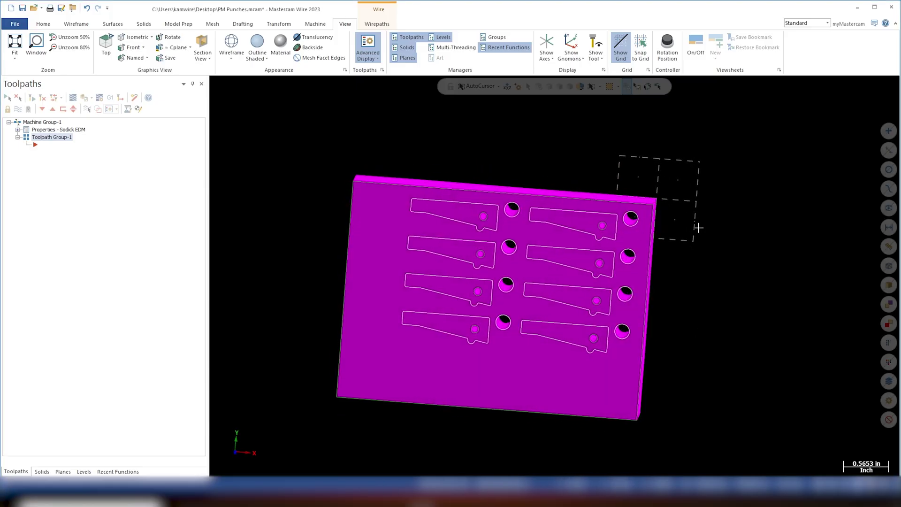
{"action": "middle_click_drag", "start_coordinate": [697, 227], "coordinate": [690, 232]}
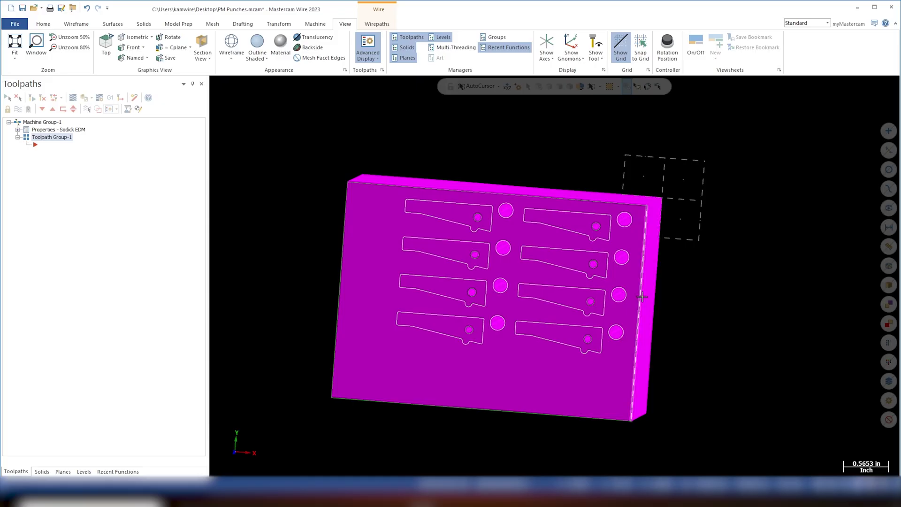
{"action": "middle_click_drag", "start_coordinate": [652, 201], "coordinate": [698, 215]}
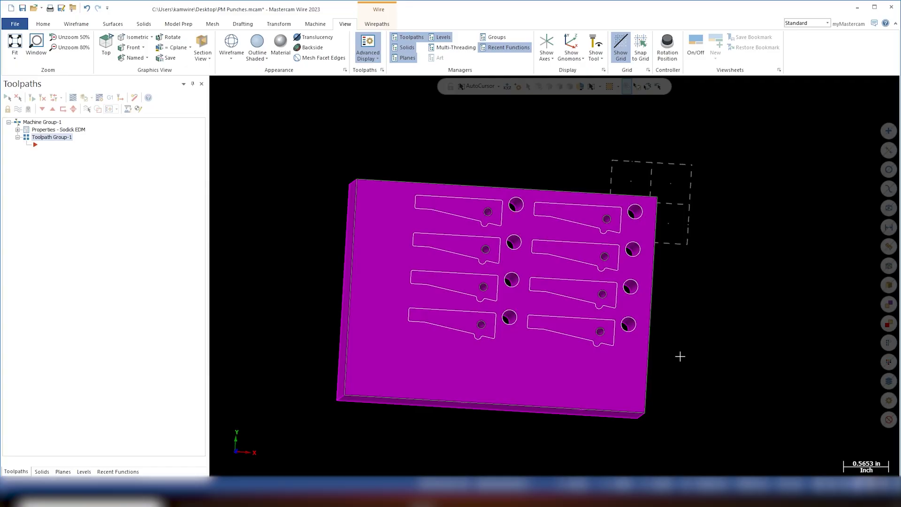
{"action": "middle_click_drag", "start_coordinate": [680, 356], "coordinate": [674, 354]}
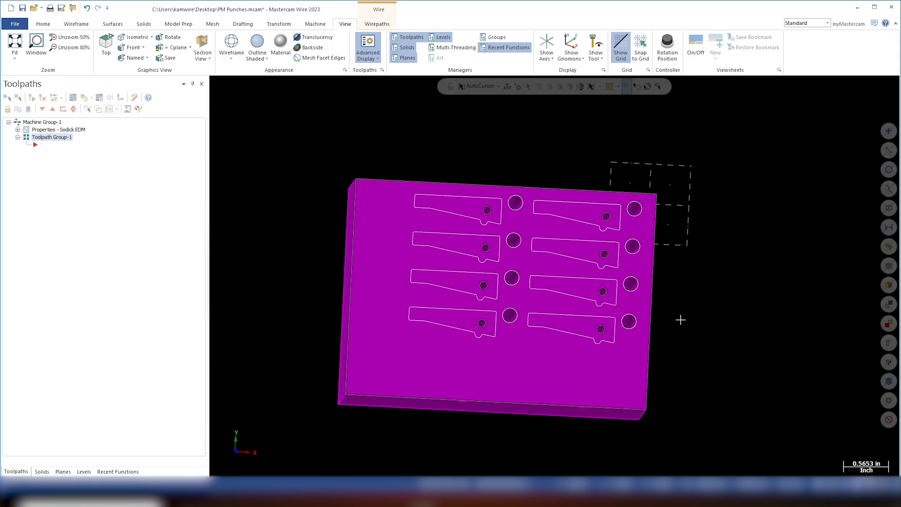
{"action": "scroll", "coordinate": [680, 316], "scroll_direction": "up", "scroll_amount": 3}
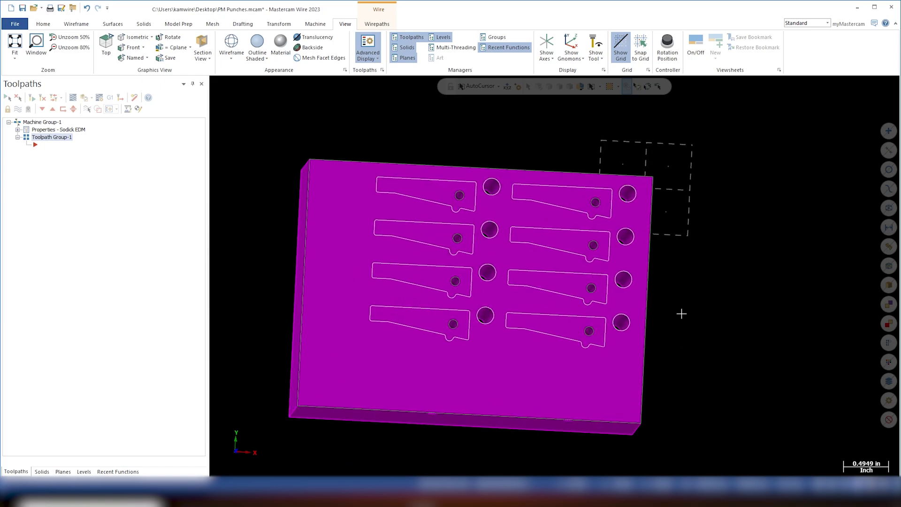
{"action": "middle_click_drag", "start_coordinate": [701, 264], "coordinate": [678, 237]}
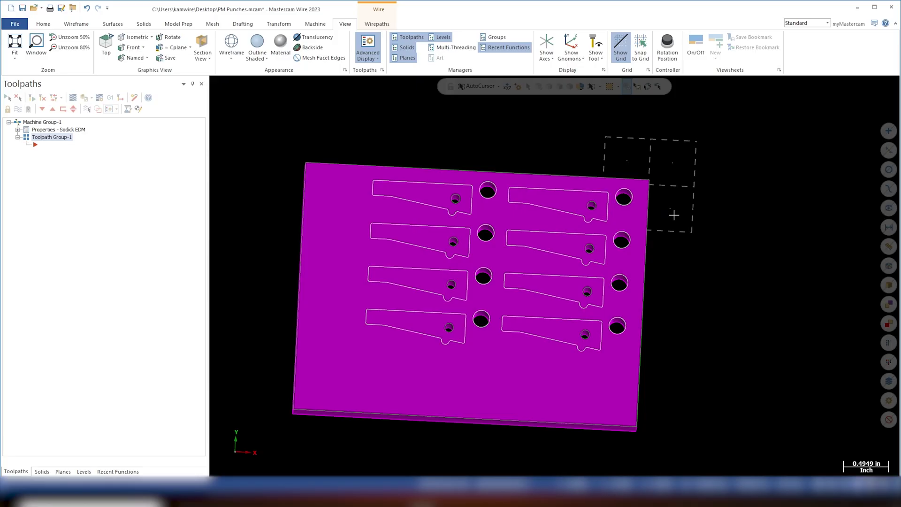
{"action": "key", "text": "alt+1"}
{"action": "middle_click_drag", "start_coordinate": [678, 210], "coordinate": [680, 201]}
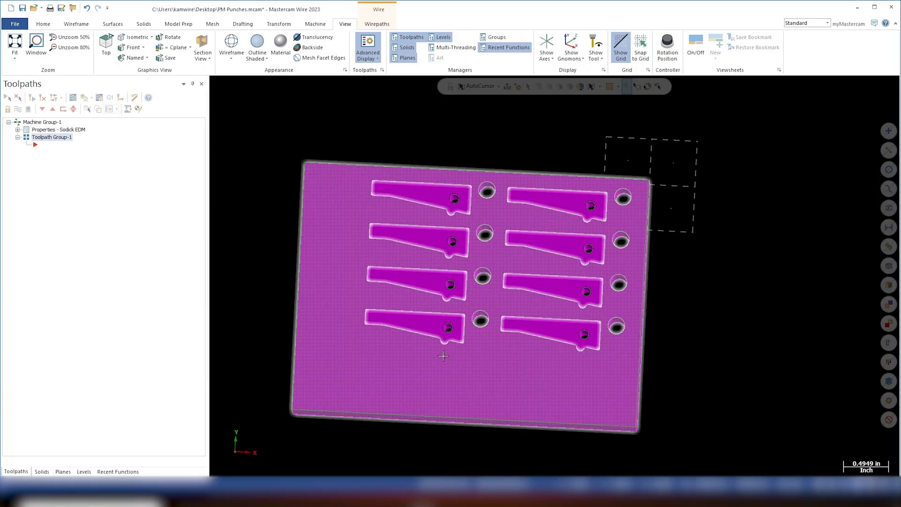
{"action": "left_click", "coordinate": [76, 23]}
{"action": "left_click", "coordinate": [18, 47]}
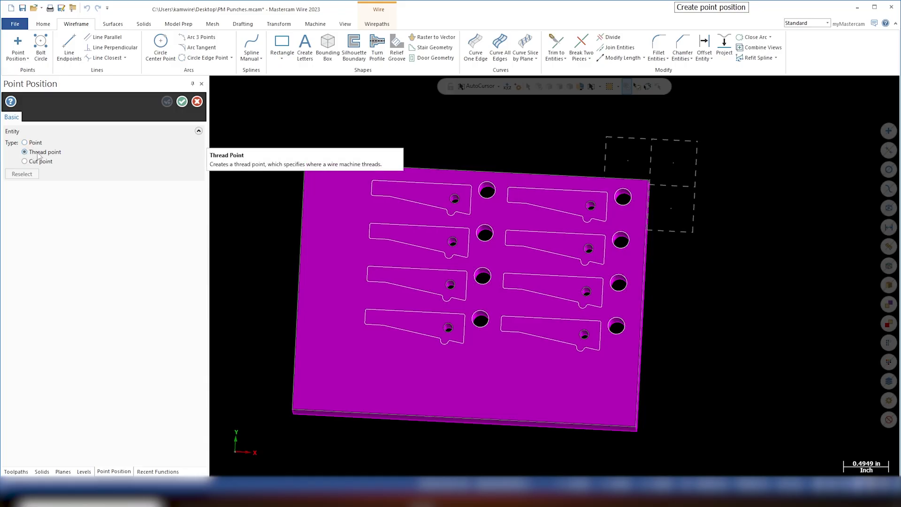
Step: Put thread points at the centres of the top-right and second right-hand holes
{"action": "left_click", "coordinate": [623, 197]}
{"action": "left_click", "coordinate": [621, 241]}
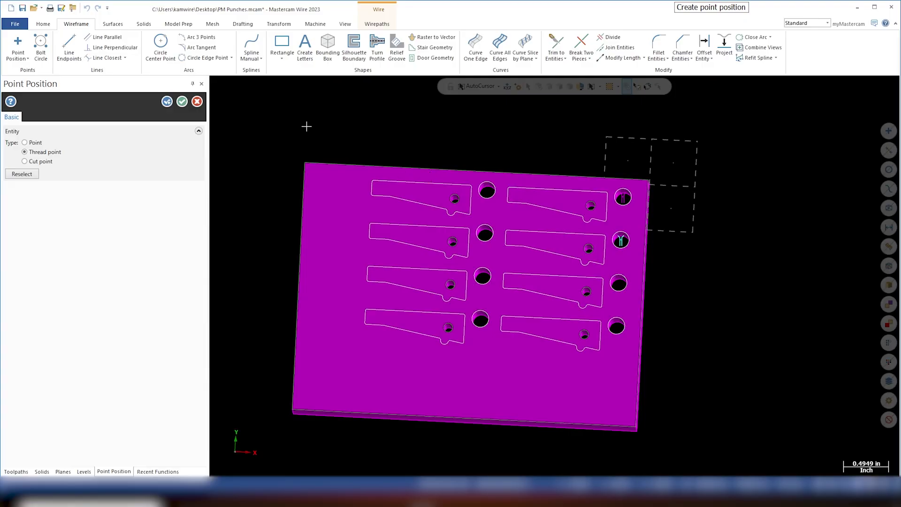
{"action": "left_click", "coordinate": [202, 84]}
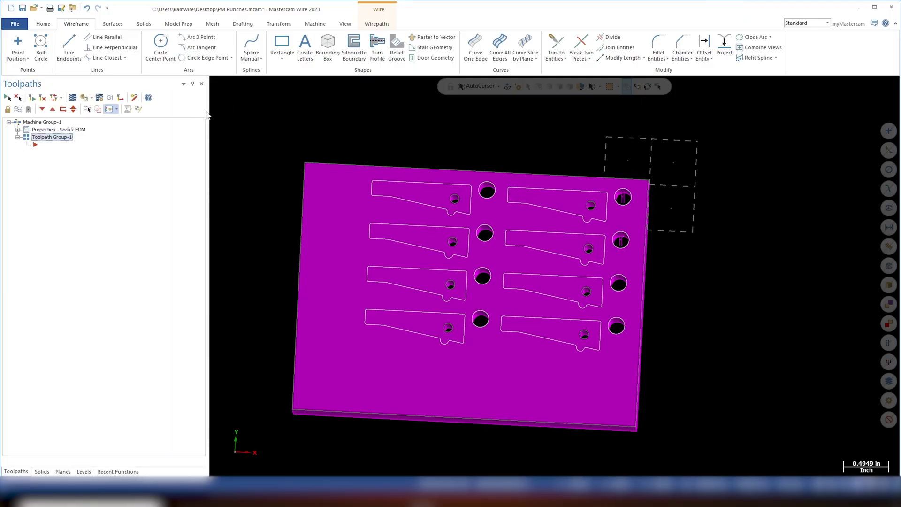
Step: Import library operation 7, PUNCHS LEFT PART AFTER, into Toolpath Group-1
{"action": "right_click", "coordinate": [55, 137]}
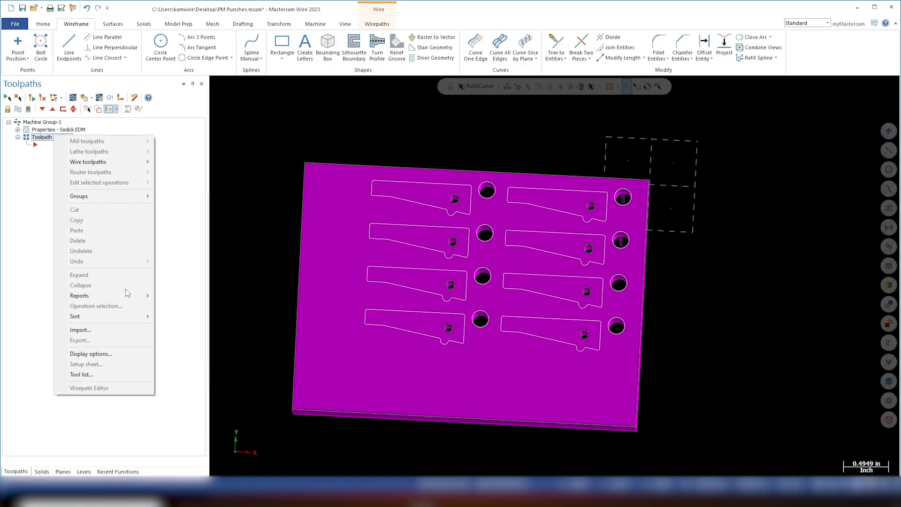
{"action": "left_click", "coordinate": [107, 329]}
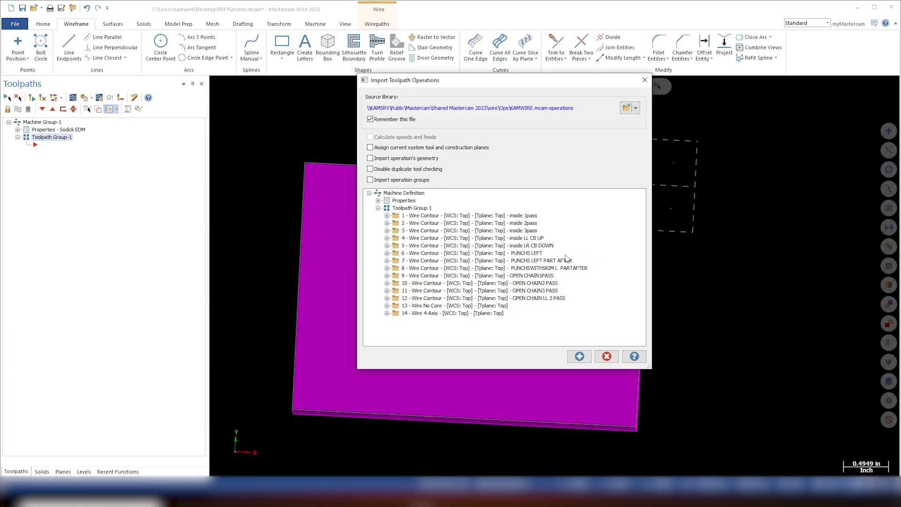
{"action": "left_click", "coordinate": [556, 261]}
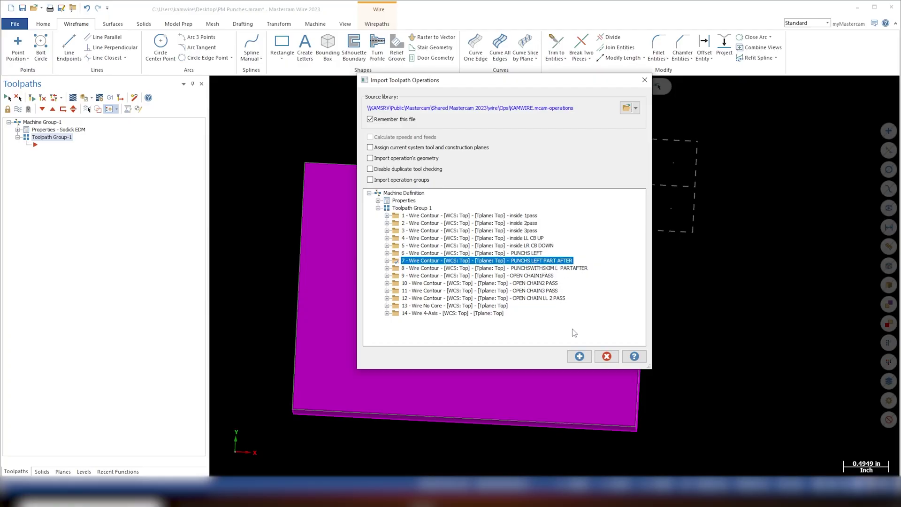
{"action": "left_click", "coordinate": [580, 357]}
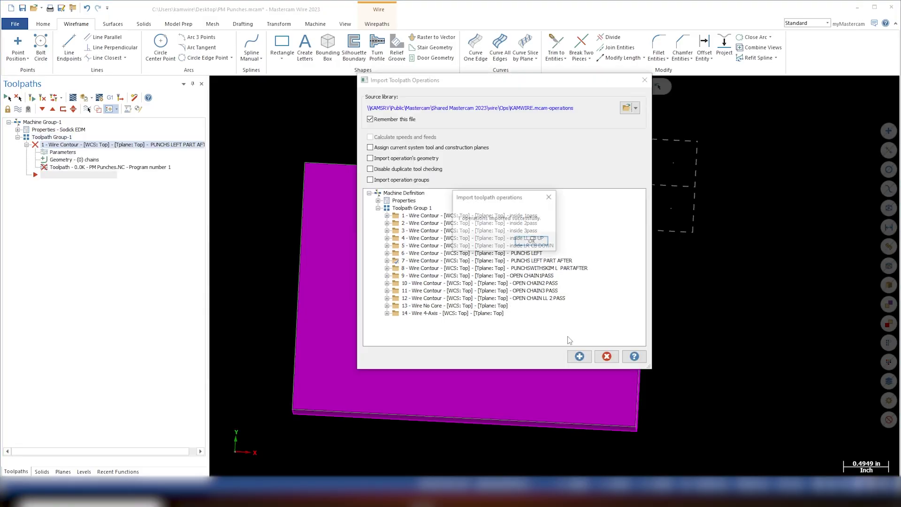
{"action": "left_click", "coordinate": [537, 243]}
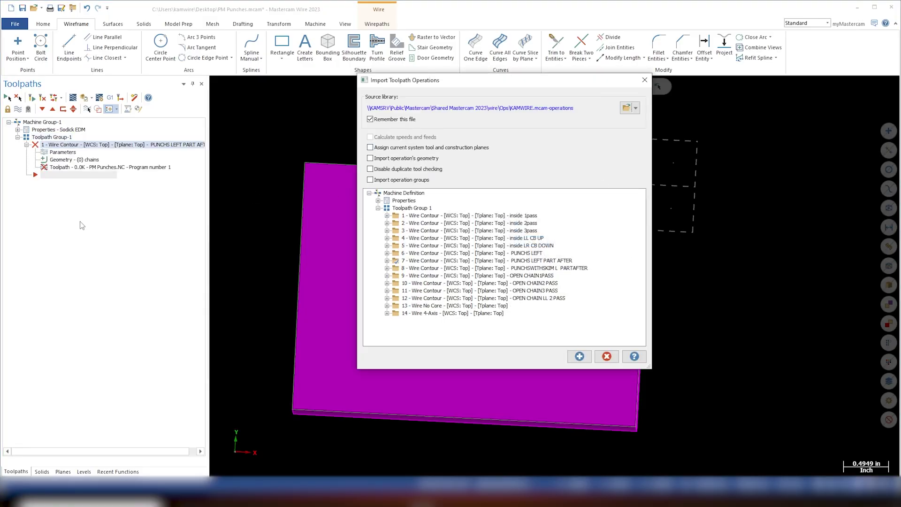
{"action": "left_click", "coordinate": [644, 81]}
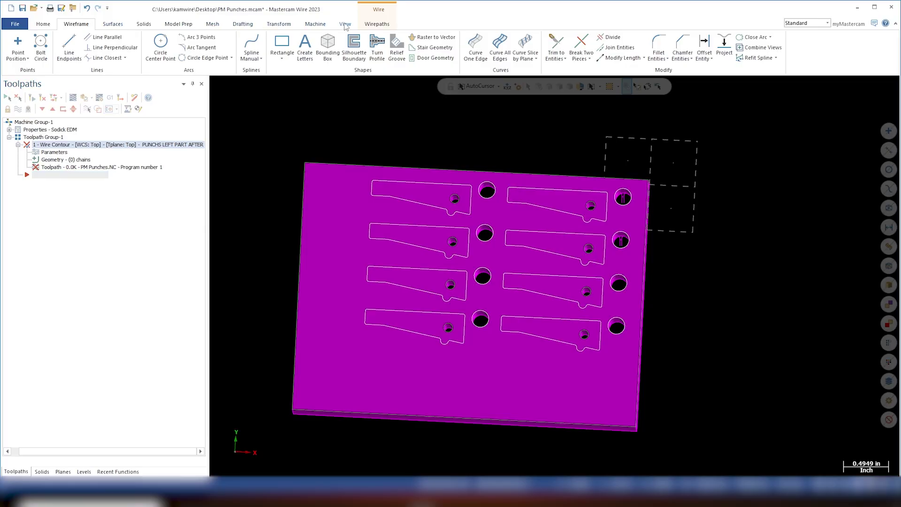
Step: From the Front view, hide everything except the plate's top edge line
{"action": "middle_click_drag", "start_coordinate": [420, 269], "coordinate": [419, 217]}
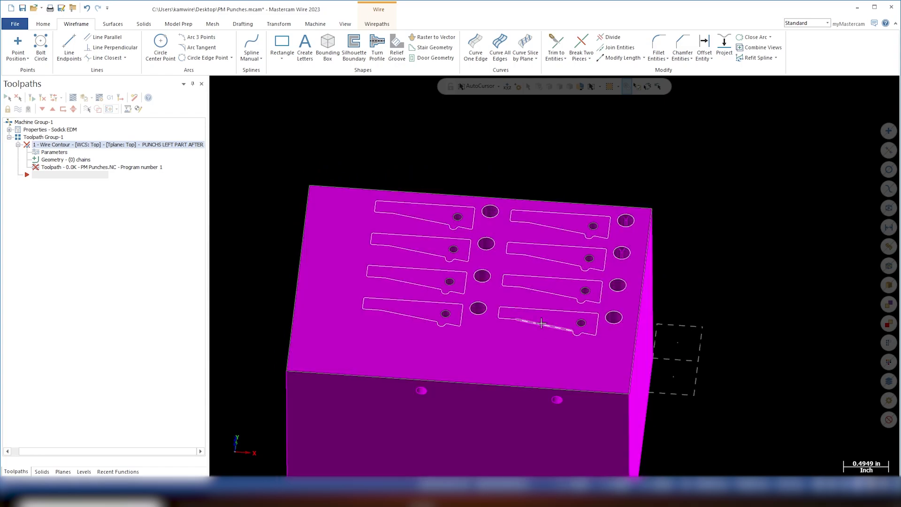
{"action": "left_click", "coordinate": [345, 24]}
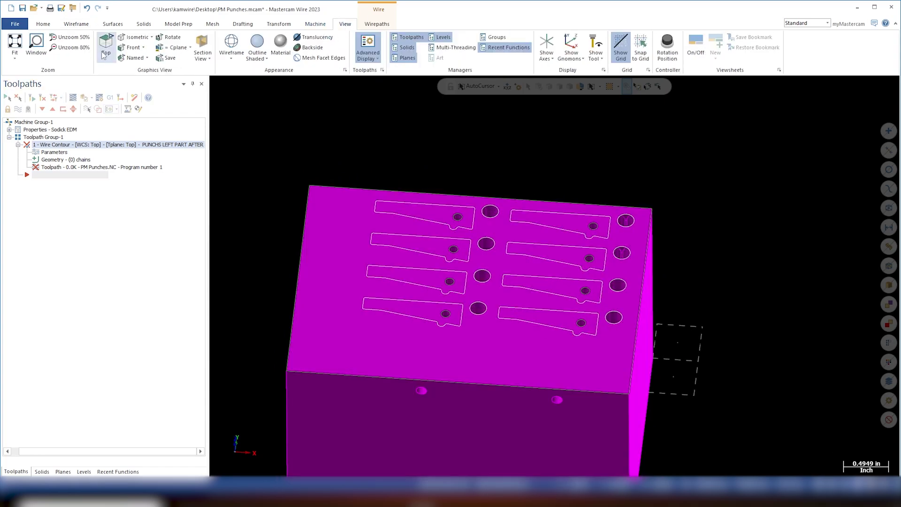
{"action": "left_click", "coordinate": [130, 48]}
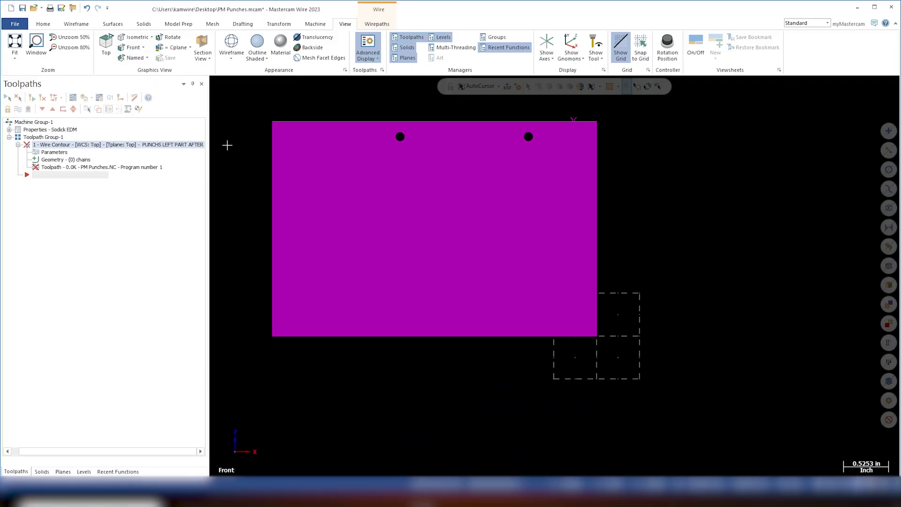
{"action": "key", "text": "alt+e"}
{"action": "left_click_drag", "start_coordinate": [243, 110], "coordinate": [612, 143]}
{"action": "left_click", "coordinate": [518, 104]}
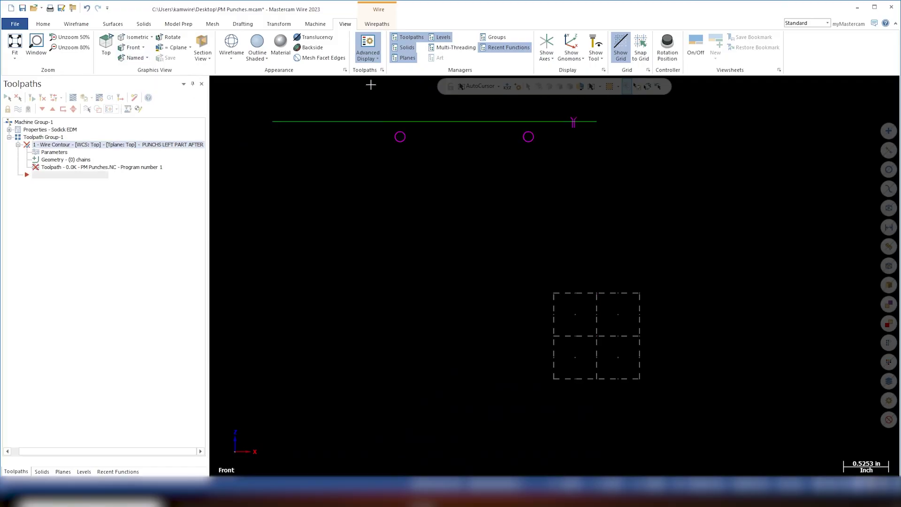
{"action": "key", "text": "alt+e"}
{"action": "left_click_drag", "start_coordinate": [258, 105], "coordinate": [604, 127]}
{"action": "left_click", "coordinate": [516, 104]}
Step: Switch to the Top view and zoom in on the right-hand holes
{"action": "left_click", "coordinate": [106, 47]}
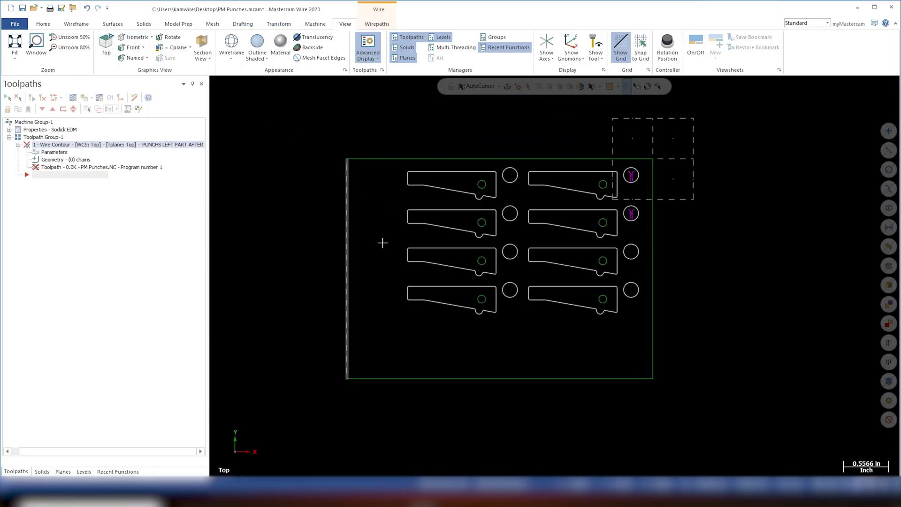
{"action": "scroll", "coordinate": [626, 178], "scroll_direction": "up", "scroll_amount": 1}
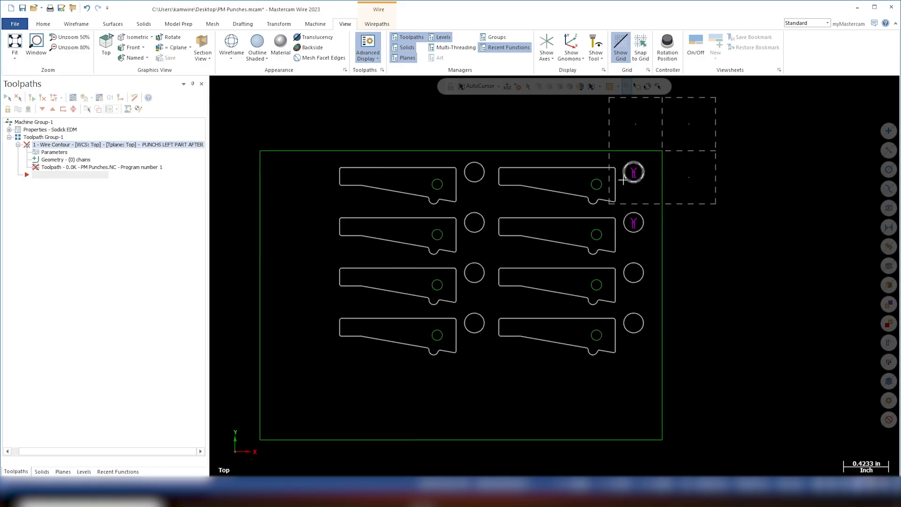
{"action": "scroll", "coordinate": [623, 179], "scroll_direction": "up", "scroll_amount": 1}
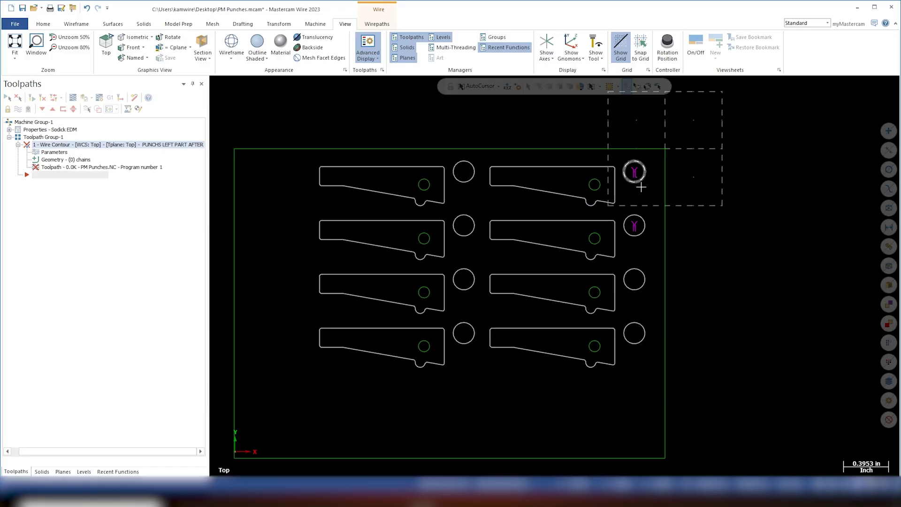
{"action": "left_click", "coordinate": [60, 163]}
Step: Chain the wire start point in the top-right hole and the top-right punch outline
{"action": "right_click", "coordinate": [119, 287]}
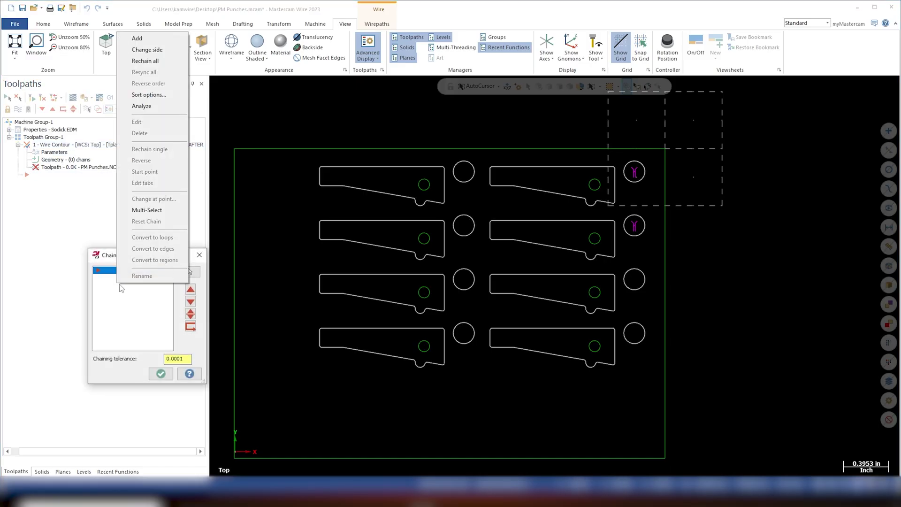
{"action": "left_click", "coordinate": [139, 40]}
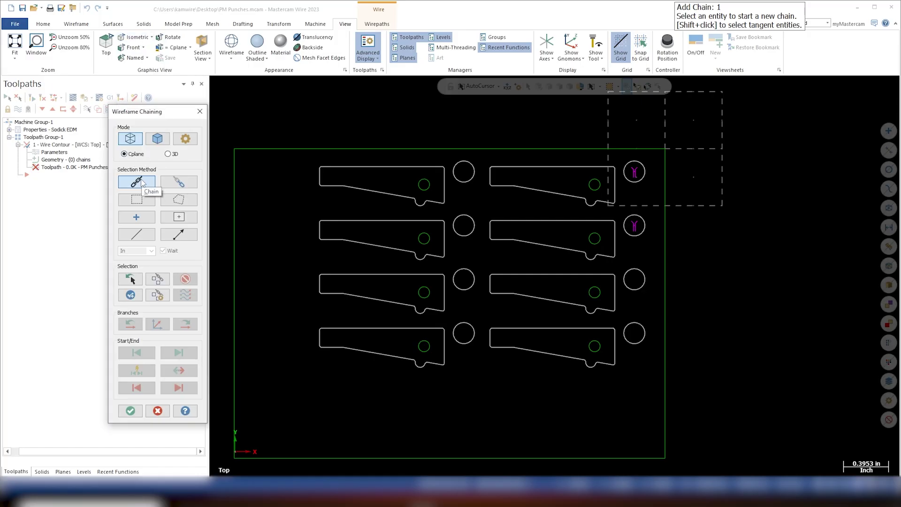
{"action": "left_click", "coordinate": [184, 184]}
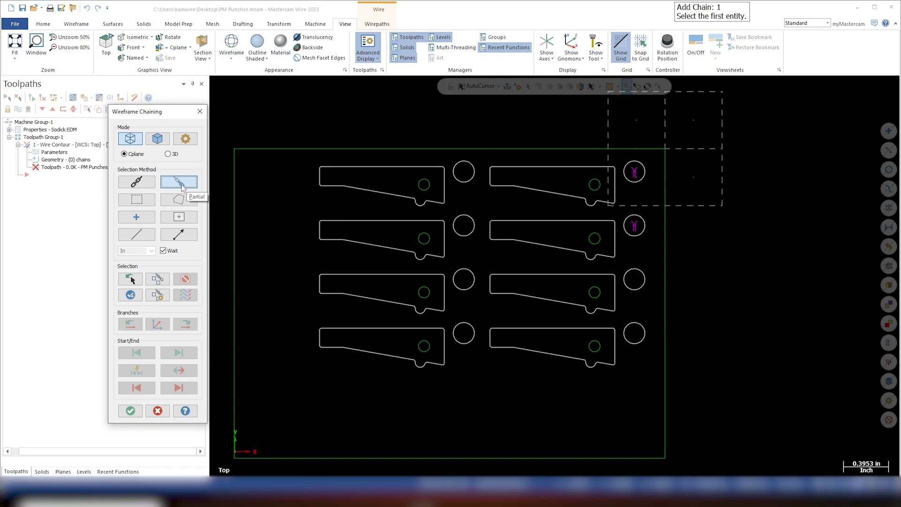
{"action": "left_click", "coordinate": [135, 183]}
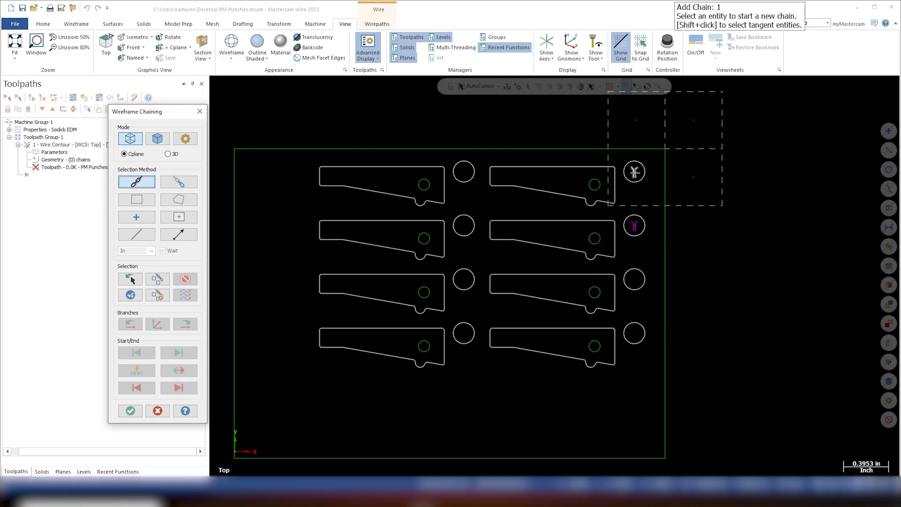
{"action": "scroll", "coordinate": [634, 172], "scroll_direction": "up", "scroll_amount": 2}
{"action": "left_click", "coordinate": [634, 172]}
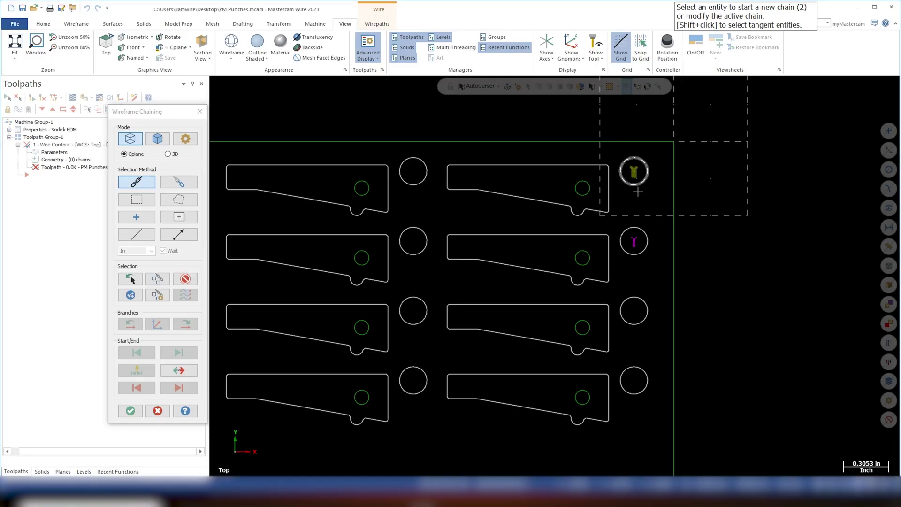
{"action": "left_click", "coordinate": [608, 176]}
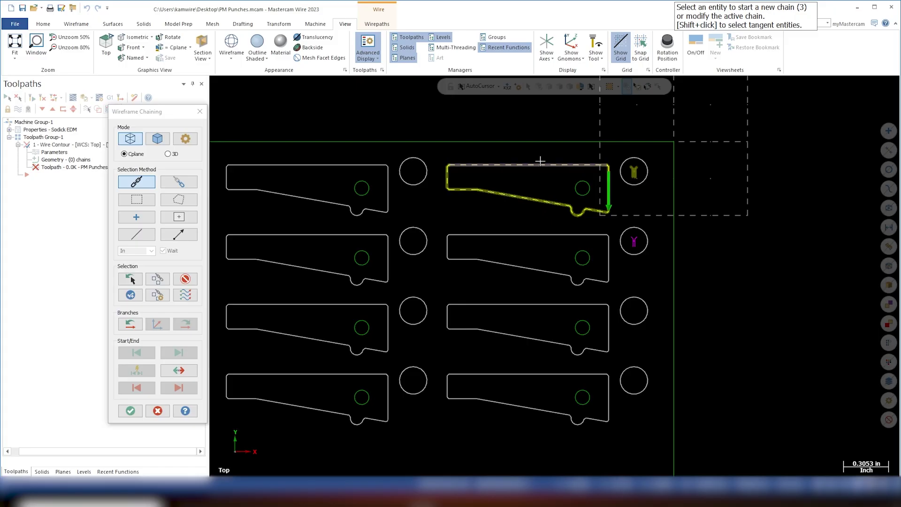
{"action": "left_click", "coordinate": [130, 411]}
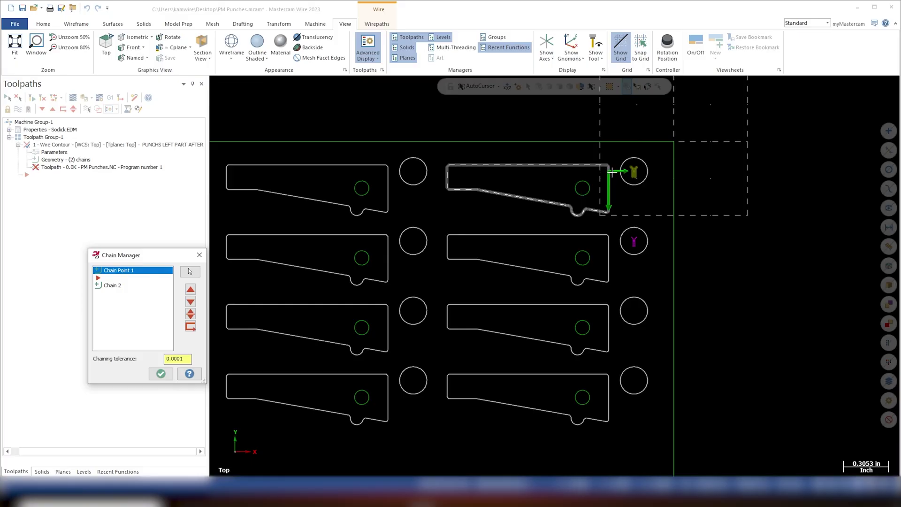
Step: Accept the start point and punch outline chains in the Chain Manager
{"action": "scroll", "coordinate": [613, 171], "scroll_direction": "up", "scroll_amount": 4}
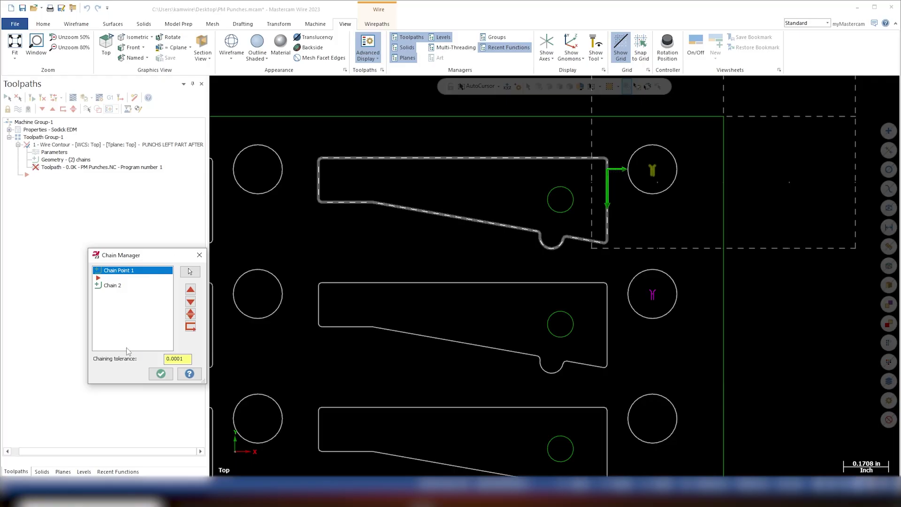
{"action": "left_click", "coordinate": [160, 373]}
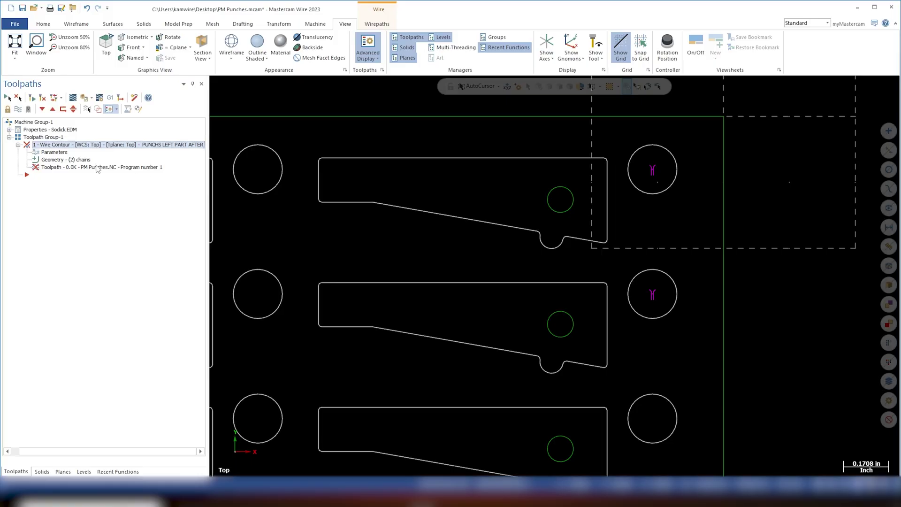
Step: Change the cutting side of the punch outline chain (Chain 2) and accept the changes
{"action": "left_click", "coordinate": [61, 159]}
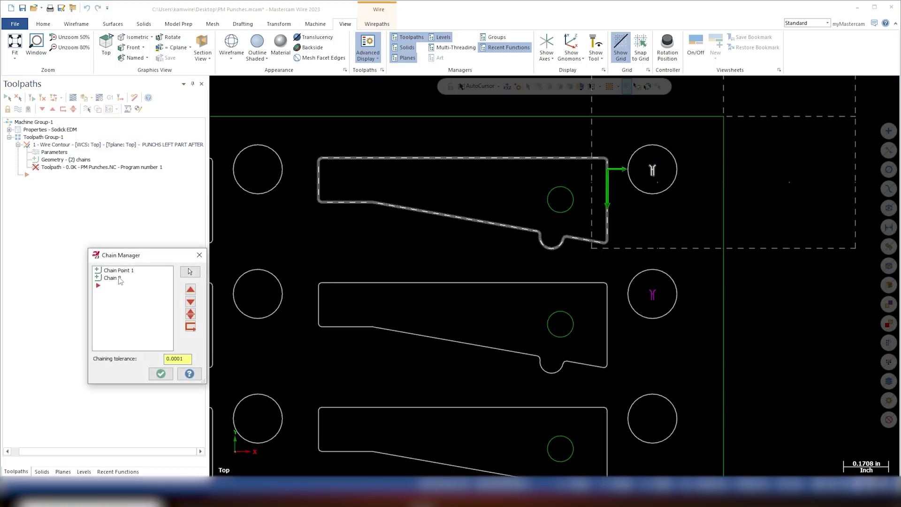
{"action": "left_click", "coordinate": [118, 278]}
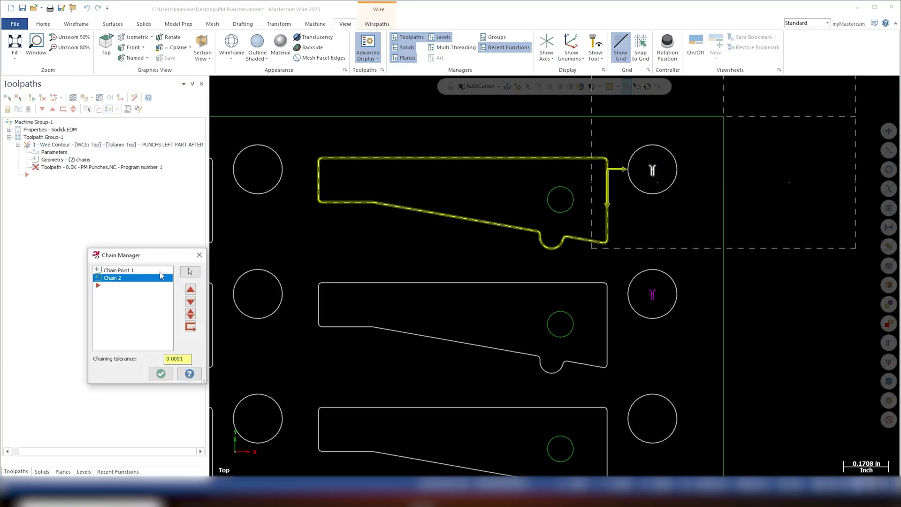
{"action": "right_click", "coordinate": [141, 278]}
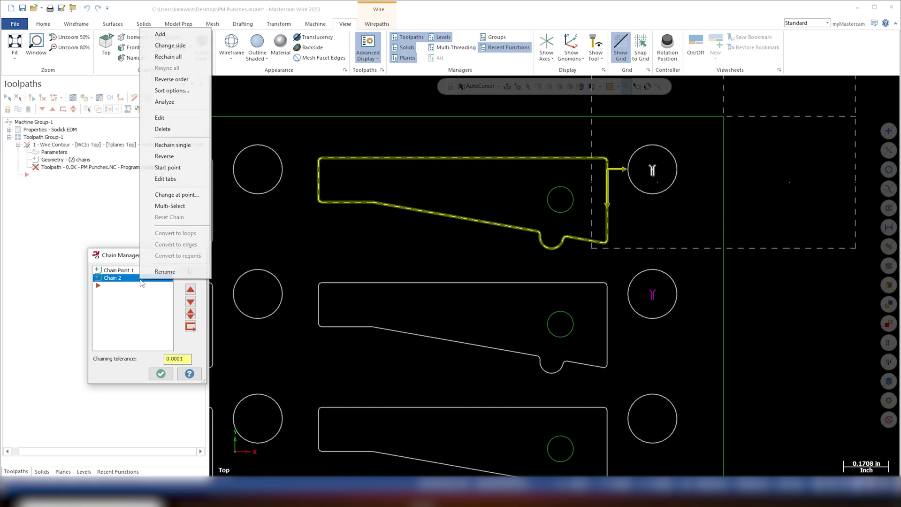
{"action": "left_click", "coordinate": [176, 46]}
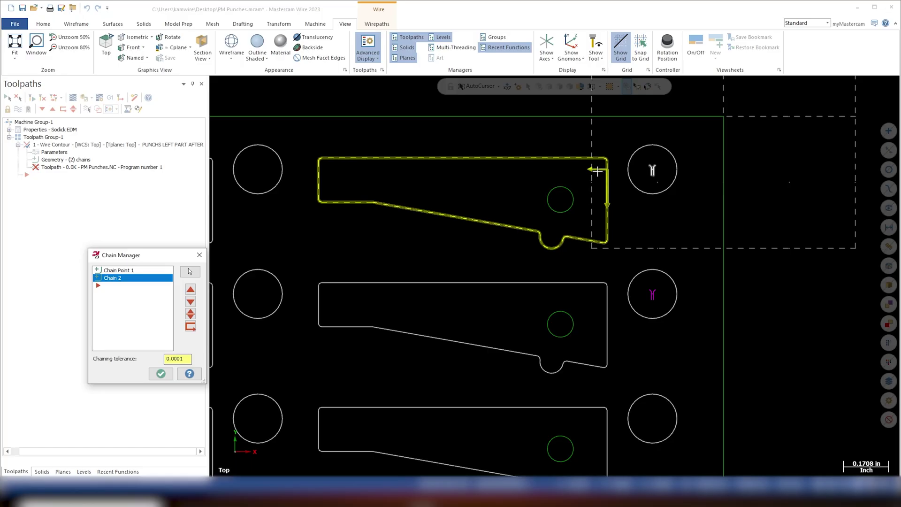
{"action": "right_click", "coordinate": [112, 283]}
{"action": "left_click", "coordinate": [141, 47]}
{"action": "left_click", "coordinate": [161, 374]}
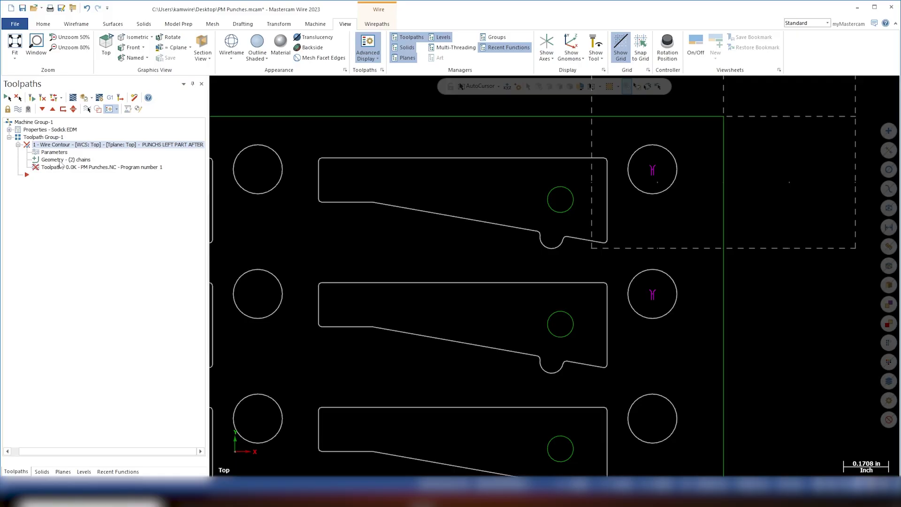
Step: Regenerate the dirty contour operation and scrub the backplot along the punch outline
{"action": "left_click", "coordinate": [73, 98]}
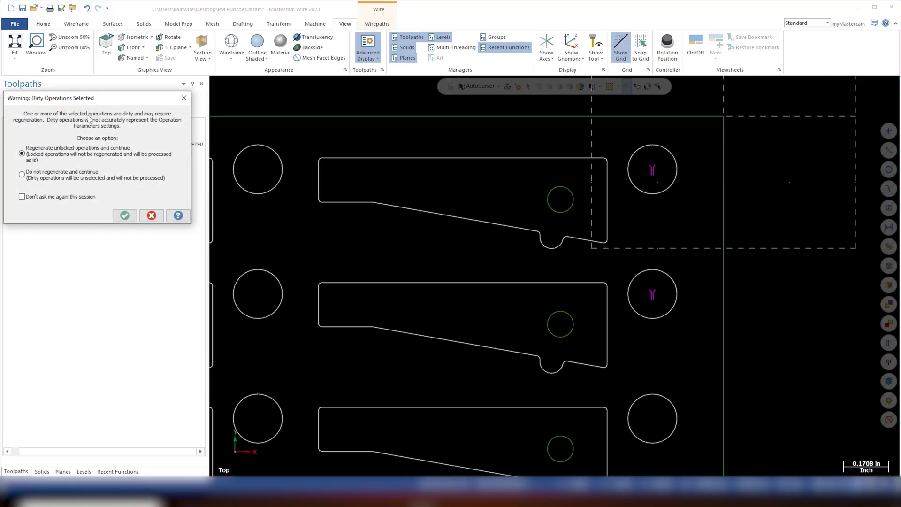
{"action": "left_click", "coordinate": [149, 216]}
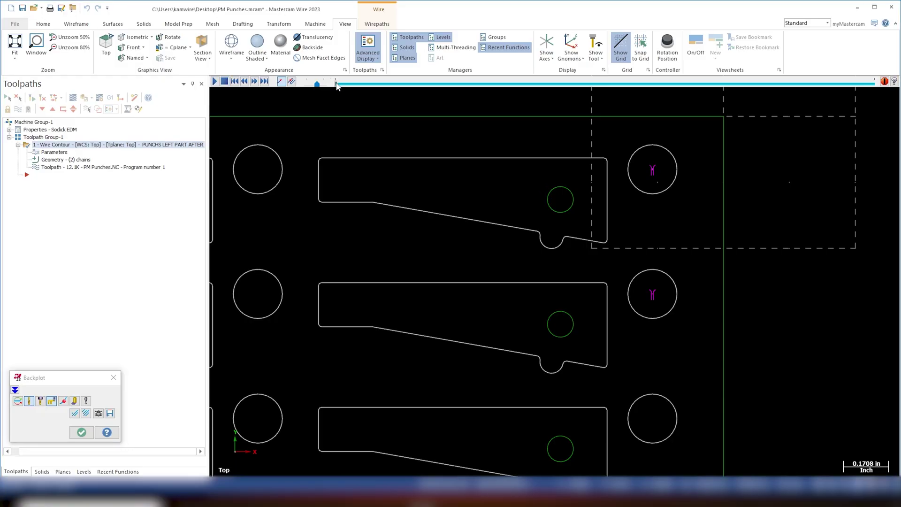
{"action": "left_click_drag", "start_coordinate": [336, 85], "coordinate": [388, 87]}
{"action": "left_click_drag", "start_coordinate": [382, 88], "coordinate": [616, 79]}
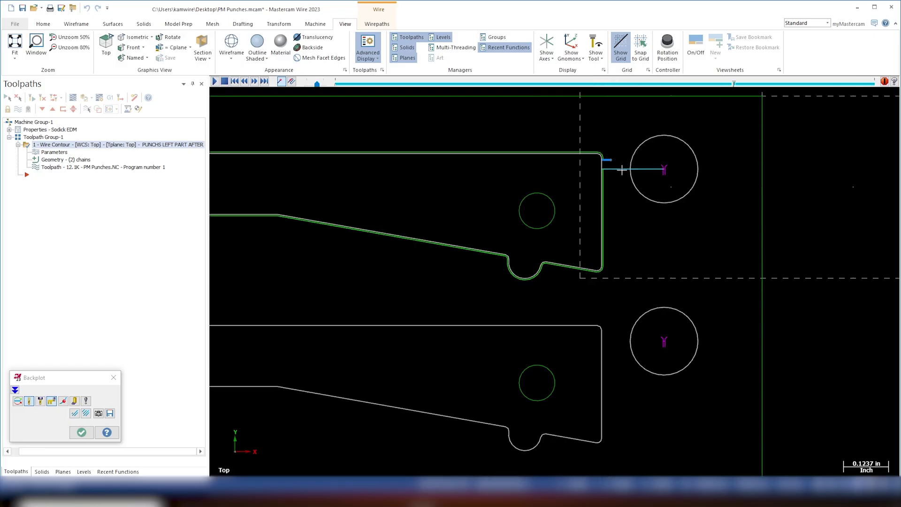
{"action": "scroll", "coordinate": [621, 170], "scroll_direction": "up", "scroll_amount": 3}
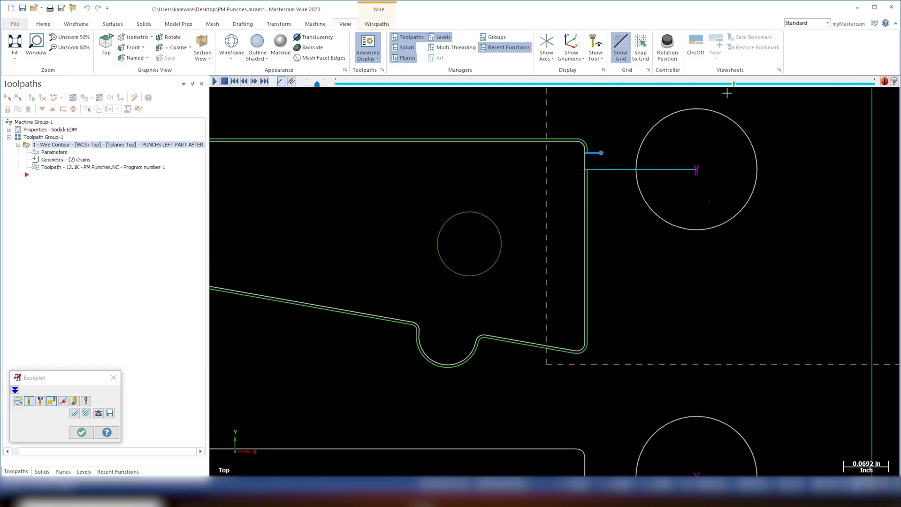
{"action": "left_click_drag", "start_coordinate": [735, 84], "coordinate": [872, 90]}
{"action": "scroll", "coordinate": [276, 201], "scroll_direction": "down", "scroll_amount": 2}
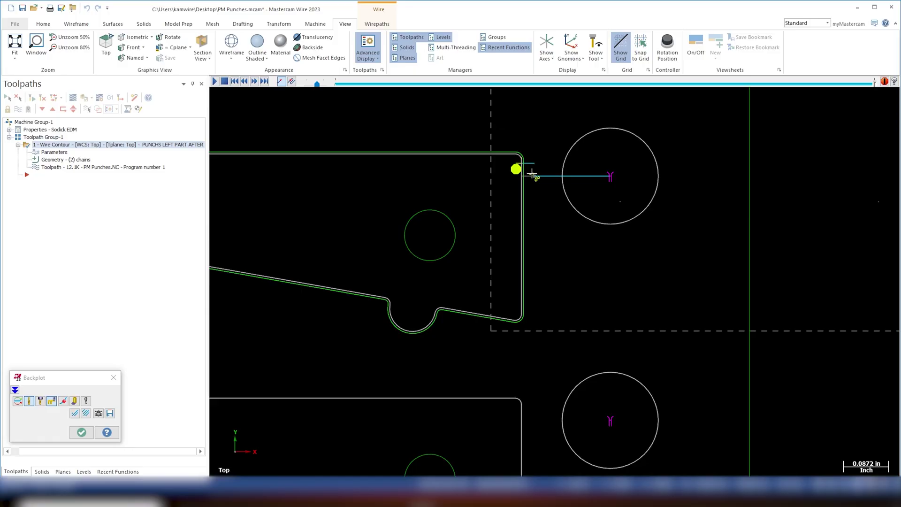
Step: Zoom in on the wire start and lead-in at the top-right corner, then close the backplot
{"action": "scroll", "coordinate": [251, 221], "scroll_direction": "down", "scroll_amount": 2}
{"action": "scroll", "coordinate": [254, 225], "scroll_direction": "down", "scroll_amount": 3}
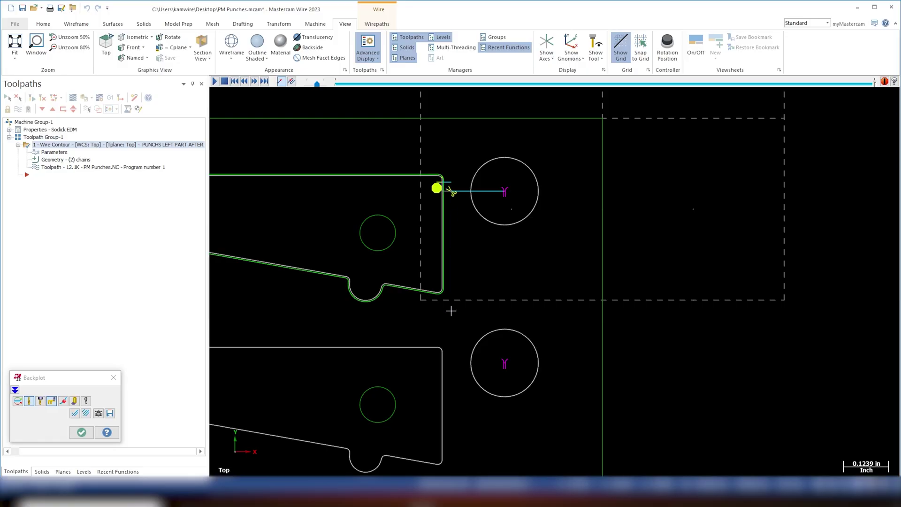
{"action": "scroll", "coordinate": [440, 183], "scroll_direction": "up", "scroll_amount": 4}
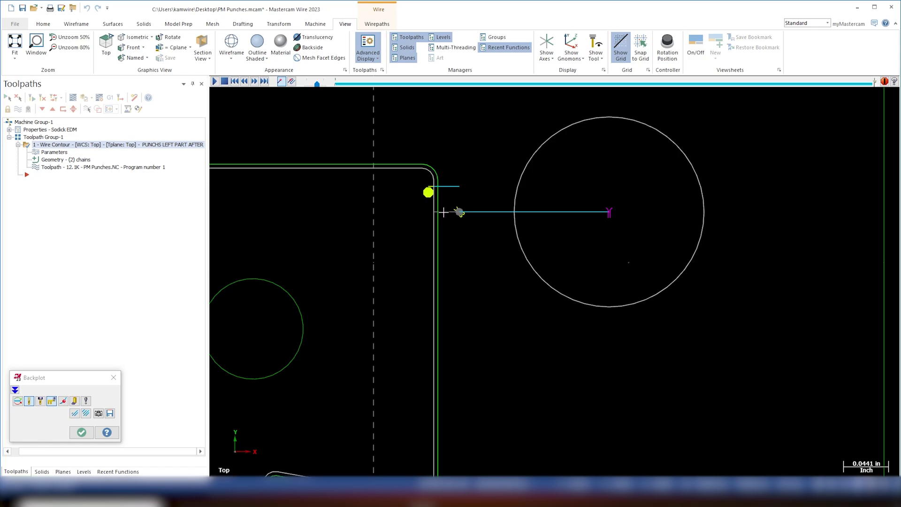
{"action": "left_click", "coordinate": [76, 432]}
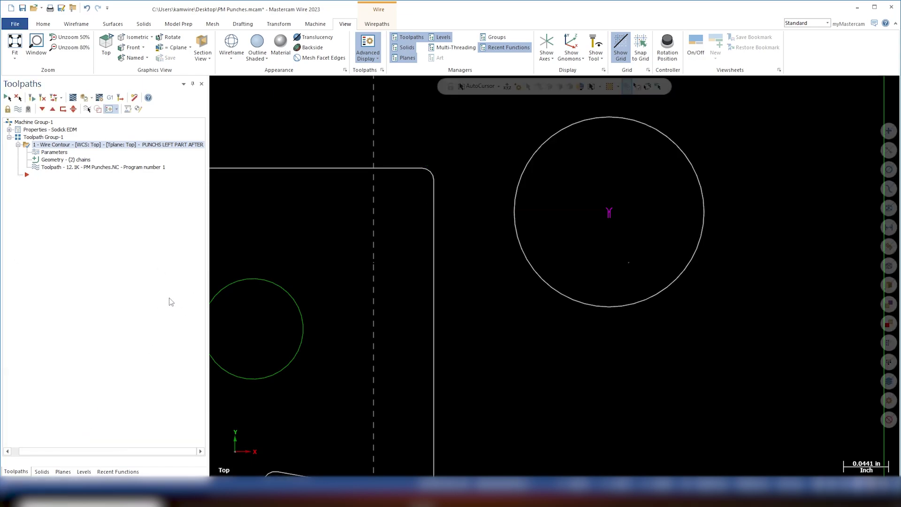
{"action": "scroll", "coordinate": [725, 111], "scroll_direction": "down", "scroll_amount": 2}
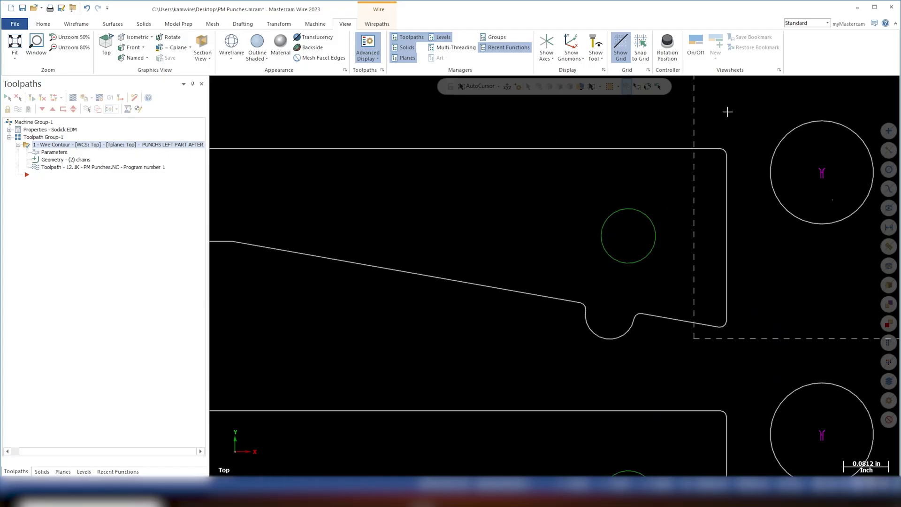
{"action": "left_click", "coordinate": [57, 152]}
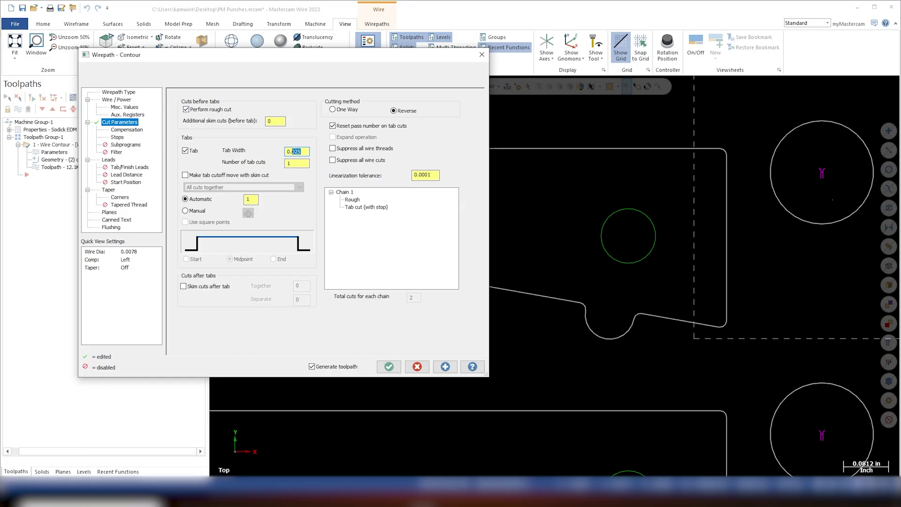
Step: Set the contour's tab width to 0.05, review the rough and tab cuts, and accept
{"action": "double_click", "coordinate": [296, 151]}
{"action": "left_click", "coordinate": [353, 201]}
{"action": "left_click", "coordinate": [355, 209]}
{"action": "left_click", "coordinate": [388, 367]}
{"action": "key", "text": "alt+t"}
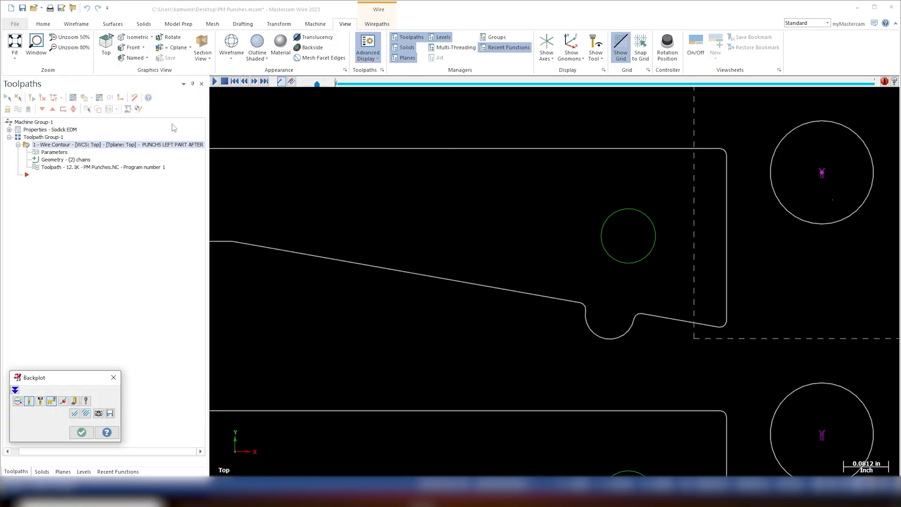
Step: Play the punch-outline backplot through to its lead-out, then close the backplot
{"action": "left_click_drag", "start_coordinate": [335, 88], "coordinate": [666, 74]}
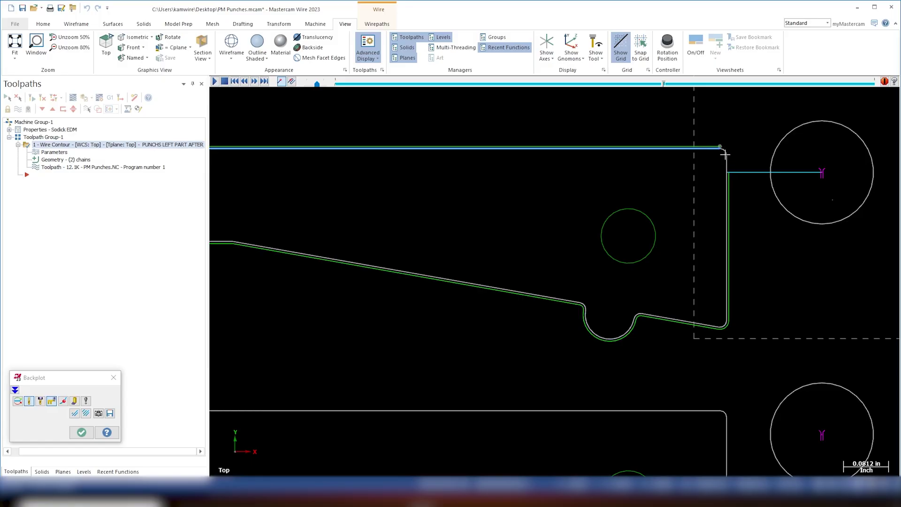
{"action": "left_click_drag", "start_coordinate": [663, 84], "coordinate": [868, 84]}
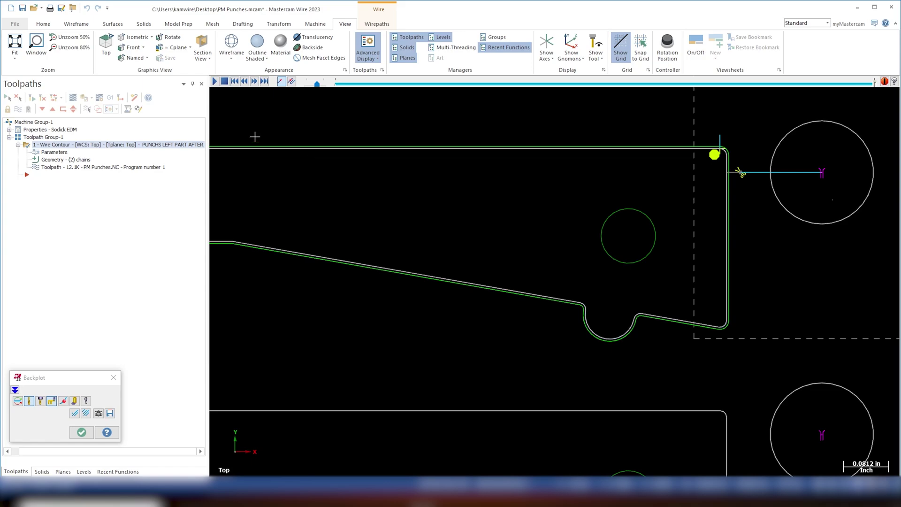
{"action": "left_click", "coordinate": [113, 378]}
Step: Reverse the punch outline chain's direction and switch Chain 2 to cut on the opposite side
{"action": "left_click", "coordinate": [49, 160]}
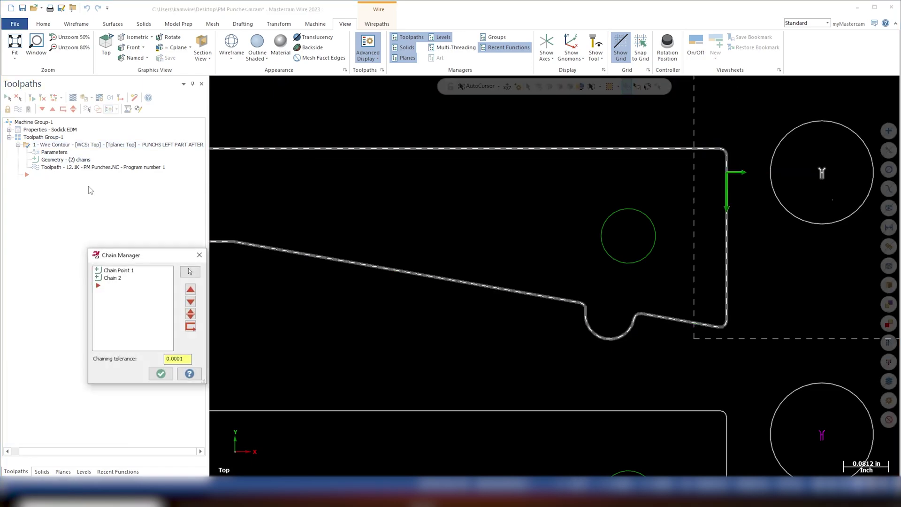
{"action": "left_click", "coordinate": [116, 281]}
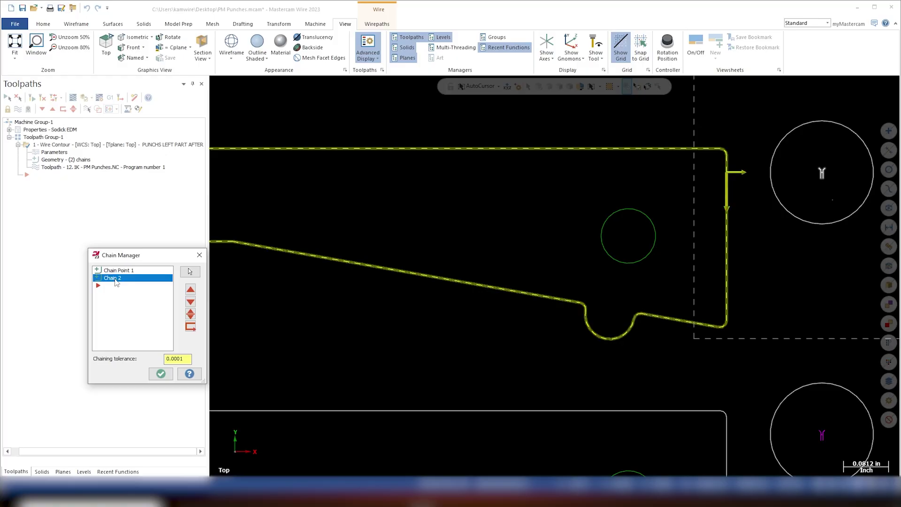
{"action": "right_click", "coordinate": [115, 281]}
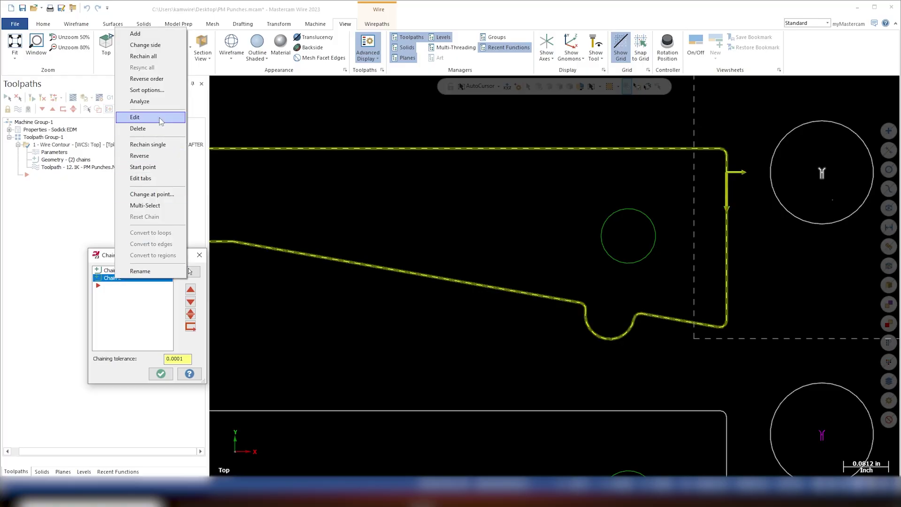
{"action": "left_click", "coordinate": [154, 155]}
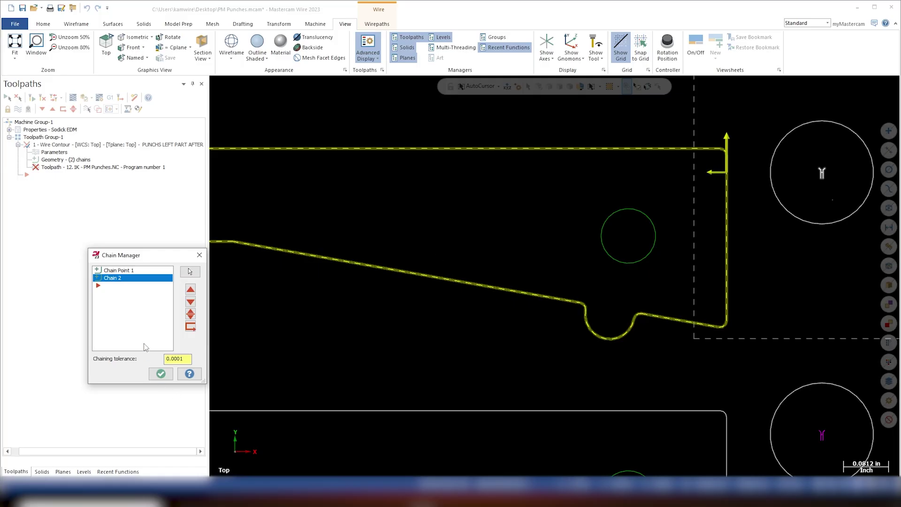
{"action": "right_click", "coordinate": [121, 279]}
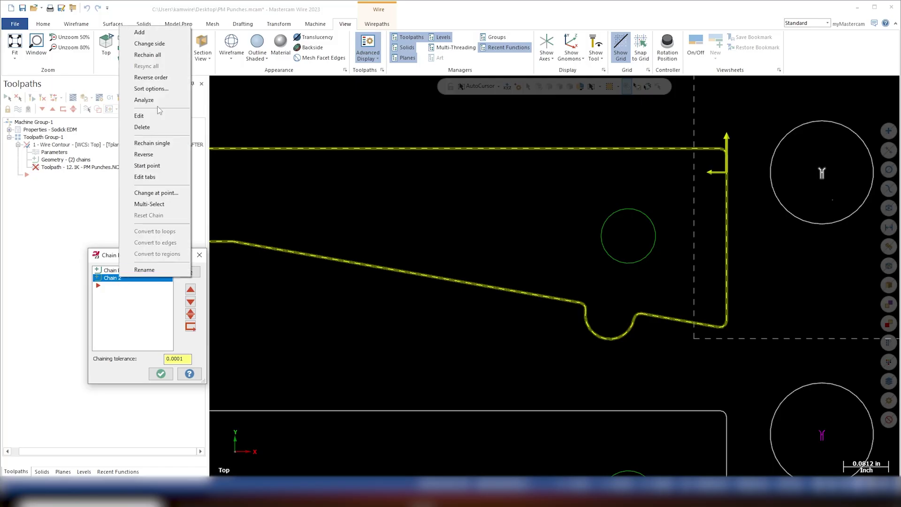
{"action": "left_click", "coordinate": [150, 43]}
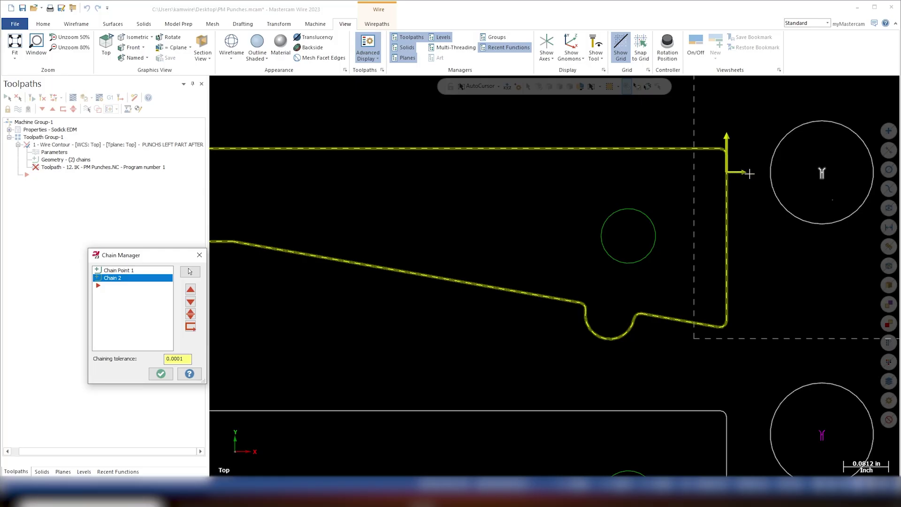
Step: Accept the chain edits, regenerate the wire contour, and backplot it from lead-in to lead-out
{"action": "left_click", "coordinate": [161, 374]}
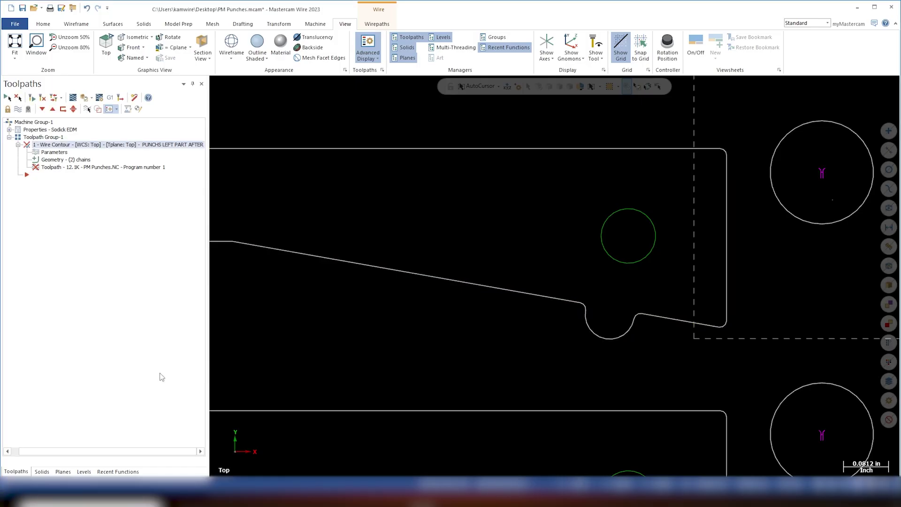
{"action": "left_click", "coordinate": [73, 99]}
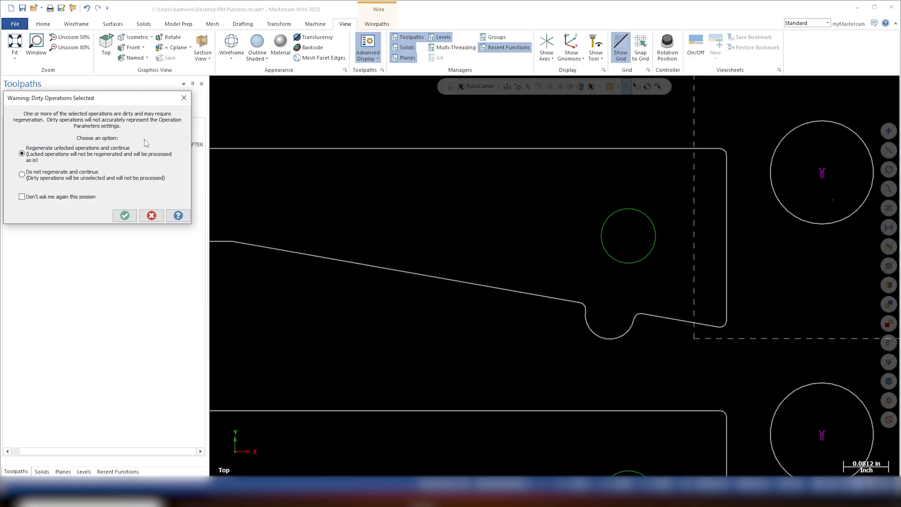
{"action": "left_click", "coordinate": [122, 218]}
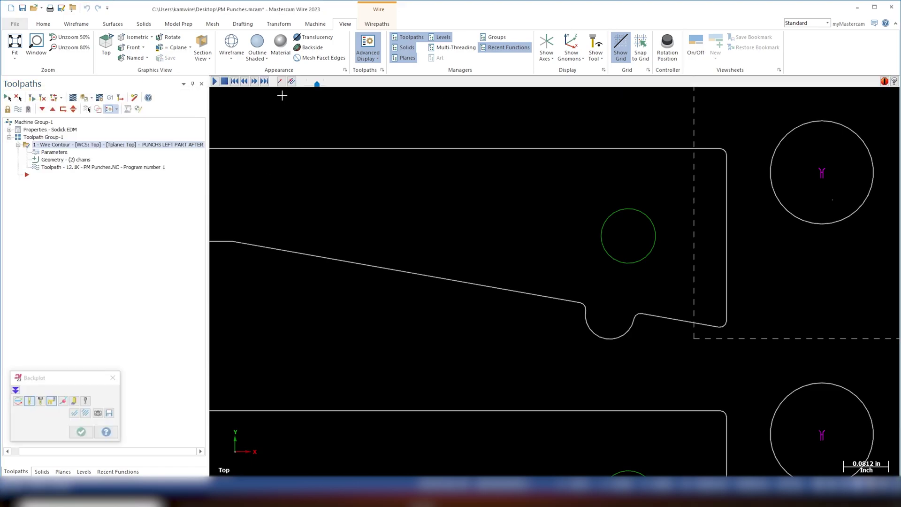
{"action": "left_click_drag", "start_coordinate": [336, 86], "coordinate": [706, 87]}
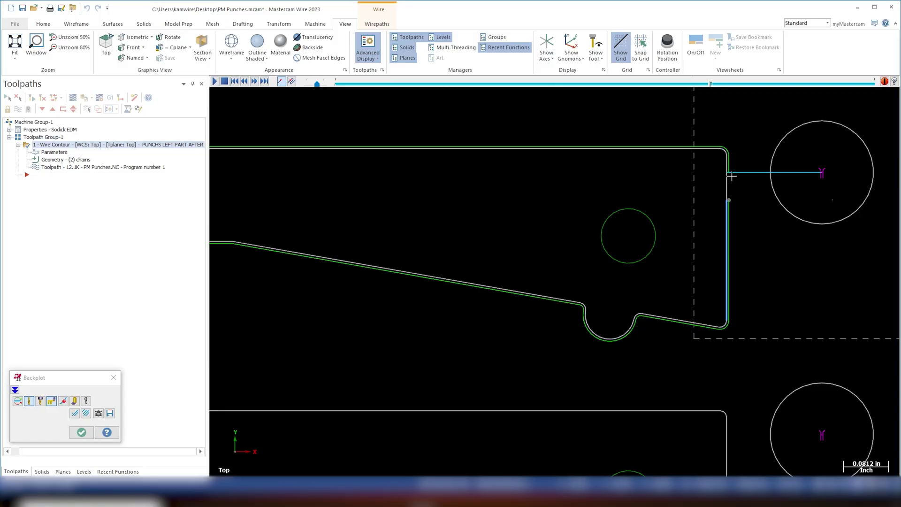
{"action": "left_click_drag", "start_coordinate": [712, 85], "coordinate": [875, 79]}
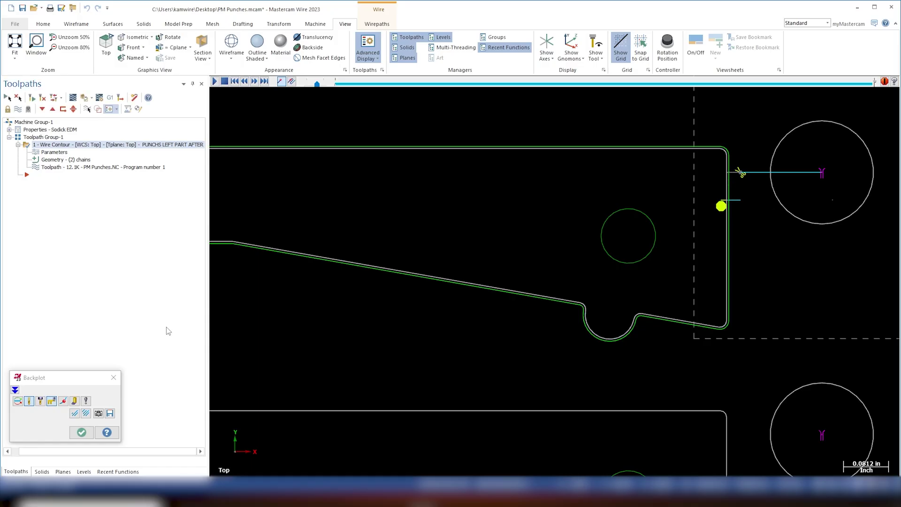
{"action": "key", "text": "Escape"}
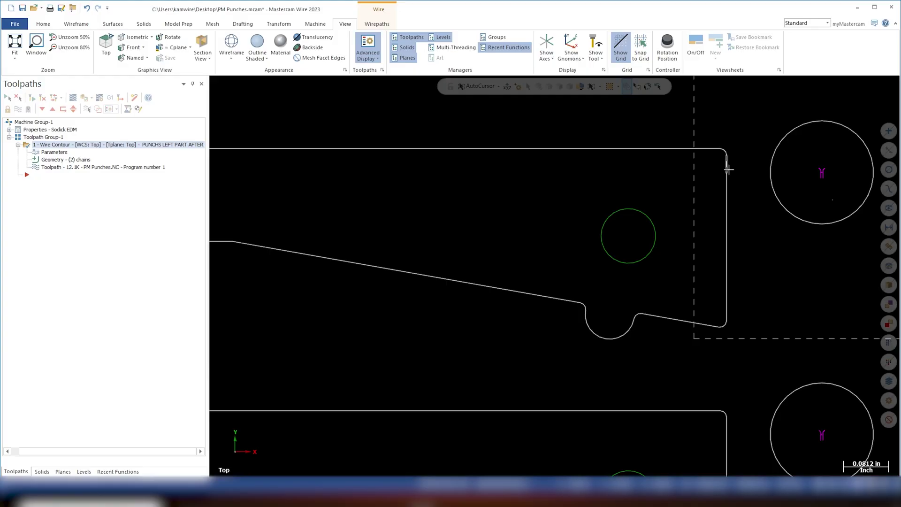
Step: With more punch parts zoomed into view, open Import Toolpath Operations for Toolpath Group-1
{"action": "scroll", "coordinate": [315, 231], "scroll_direction": "down", "scroll_amount": 1}
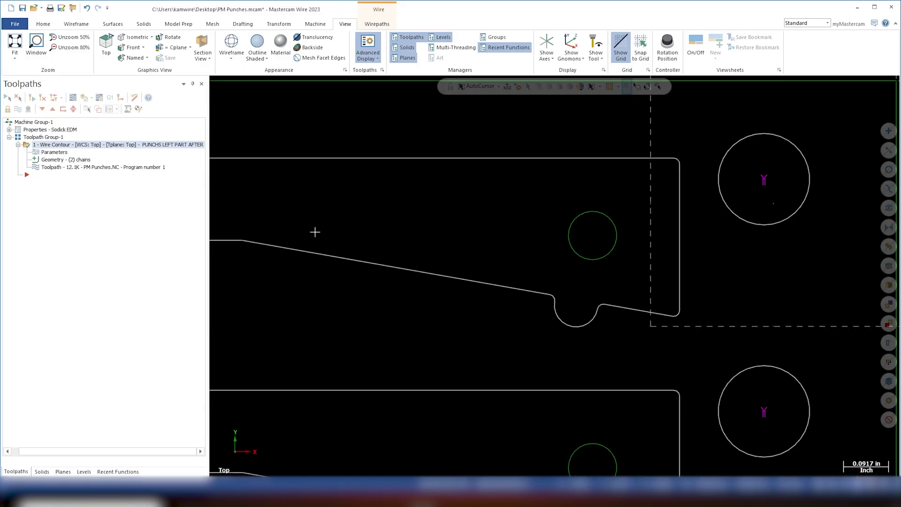
{"action": "scroll", "coordinate": [315, 232], "scroll_direction": "down", "scroll_amount": 1}
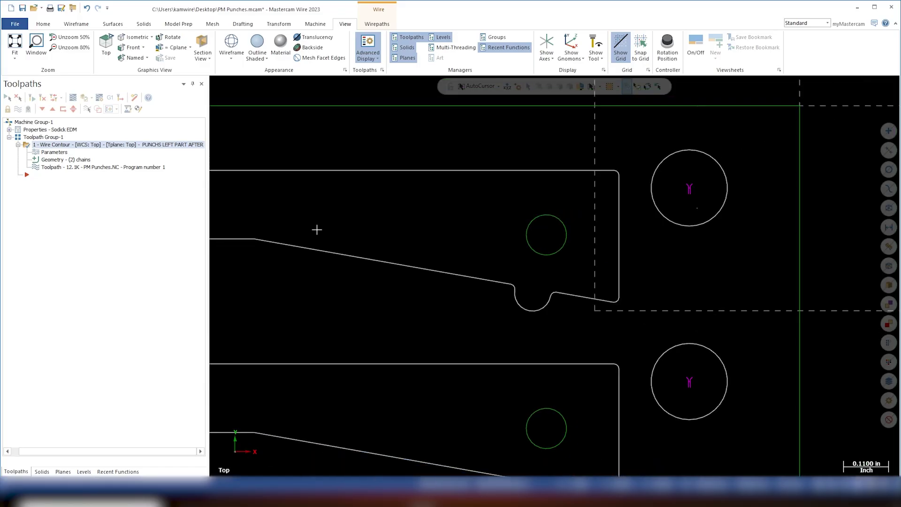
{"action": "key", "text": "Right"}
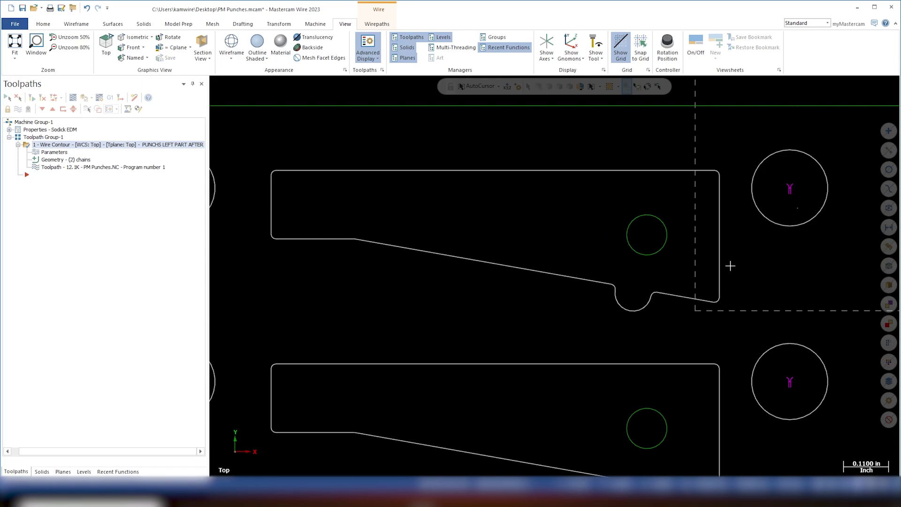
{"action": "scroll", "coordinate": [760, 391], "scroll_direction": "down", "scroll_amount": 3}
{"action": "scroll", "coordinate": [760, 392], "scroll_direction": "up", "scroll_amount": 1}
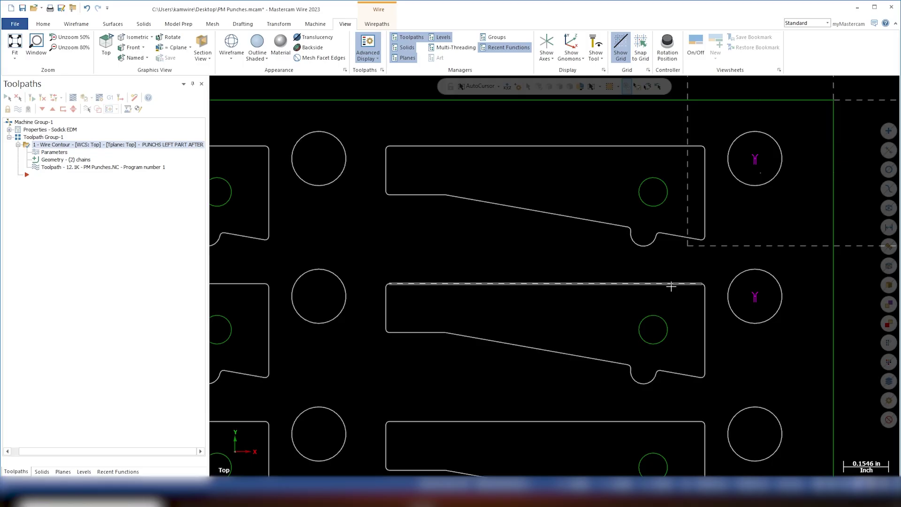
{"action": "right_click", "coordinate": [53, 137]}
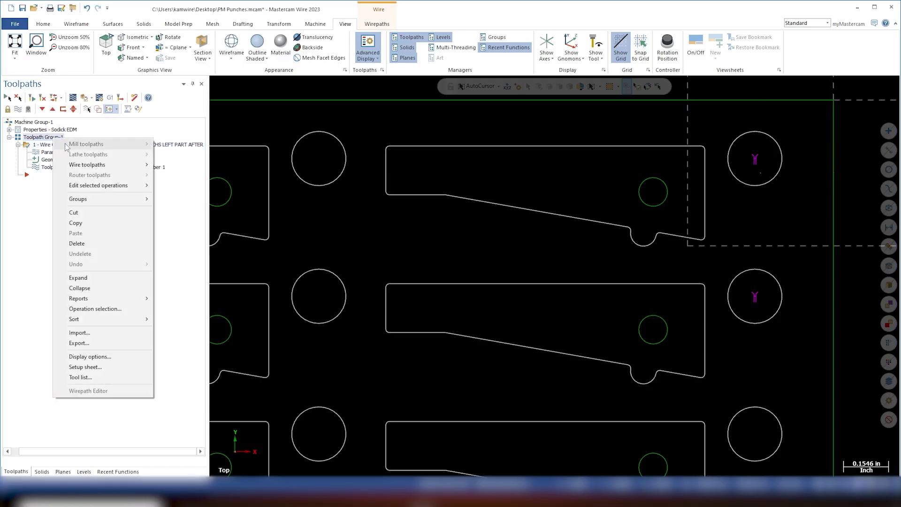
{"action": "left_click", "coordinate": [82, 332]}
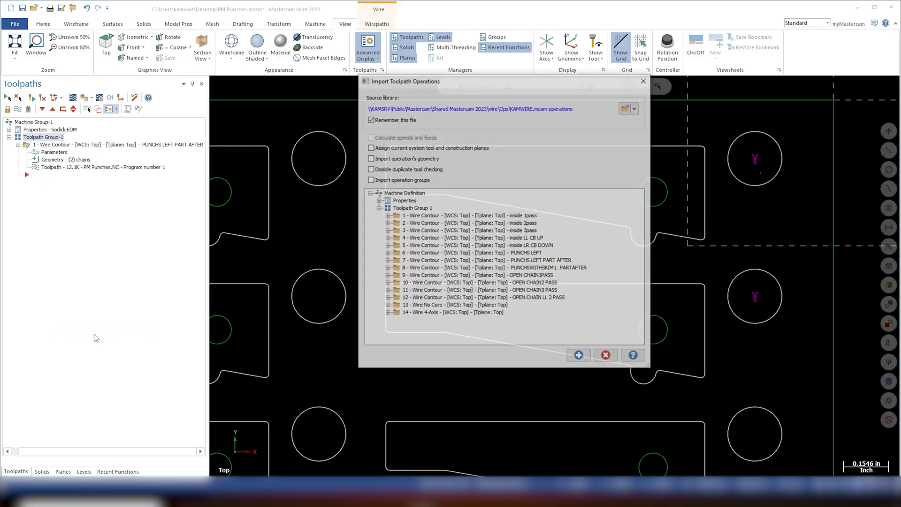
Step: Import operation 8, PUNCHSWITHSKIM L PARTAFTER, and chain the middle punch profile from the right-circle start point
{"action": "left_click", "coordinate": [540, 268]}
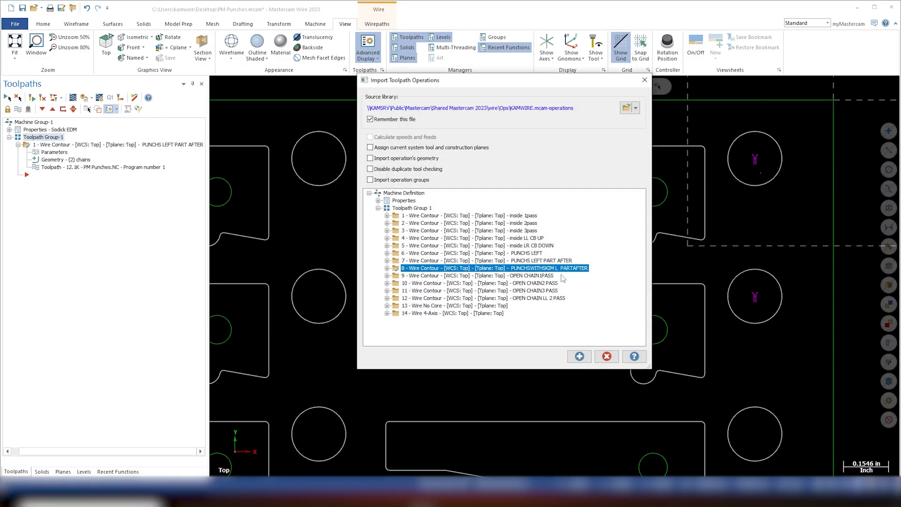
{"action": "left_click", "coordinate": [579, 356]}
{"action": "right_click", "coordinate": [120, 284]}
{"action": "left_click", "coordinate": [140, 47]}
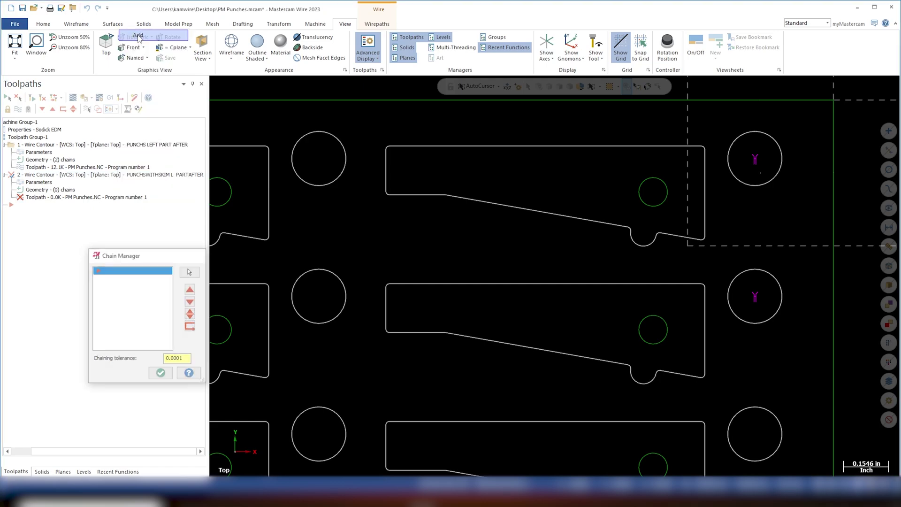
{"action": "left_click", "coordinate": [754, 299]}
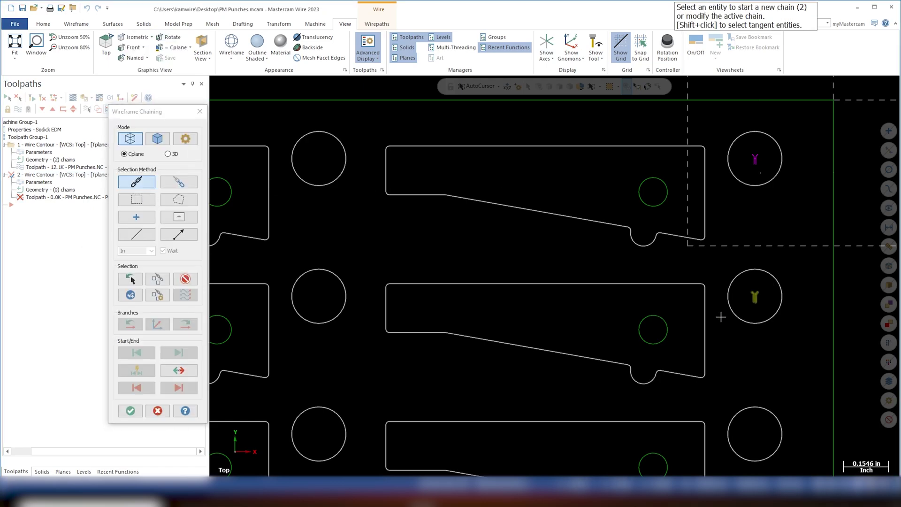
{"action": "left_click", "coordinate": [705, 314]}
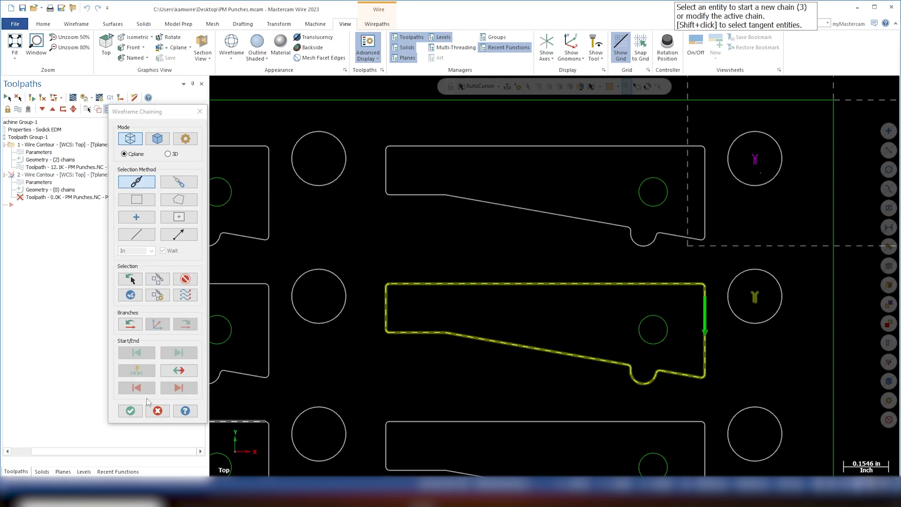
{"action": "left_click", "coordinate": [130, 411]}
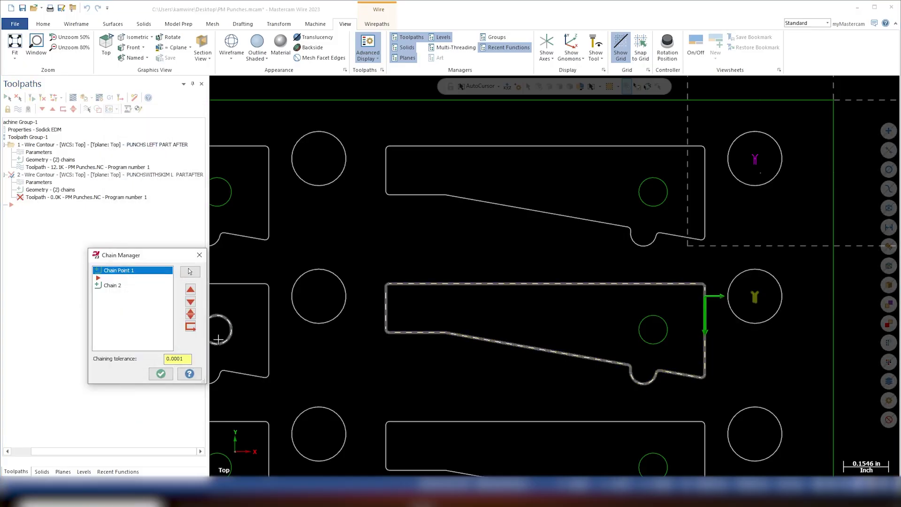
{"action": "left_click", "coordinate": [160, 374]}
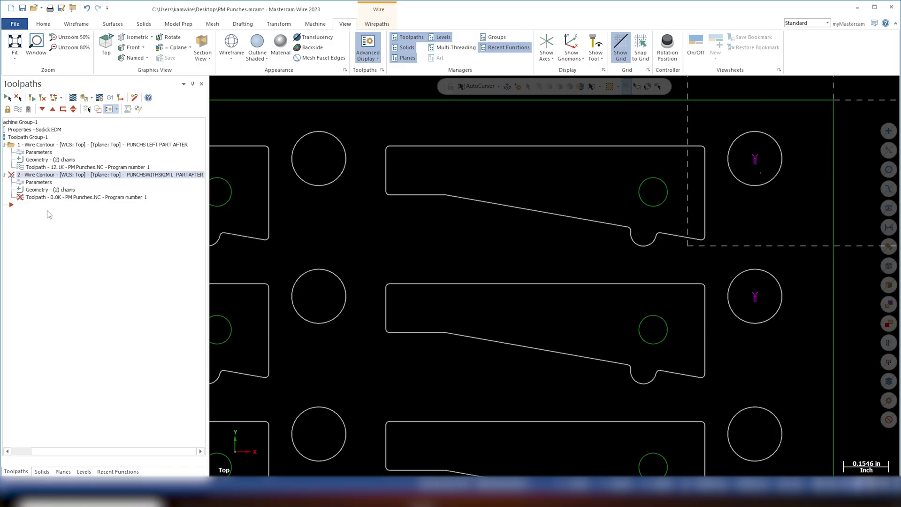
{"action": "left_click", "coordinate": [40, 189]}
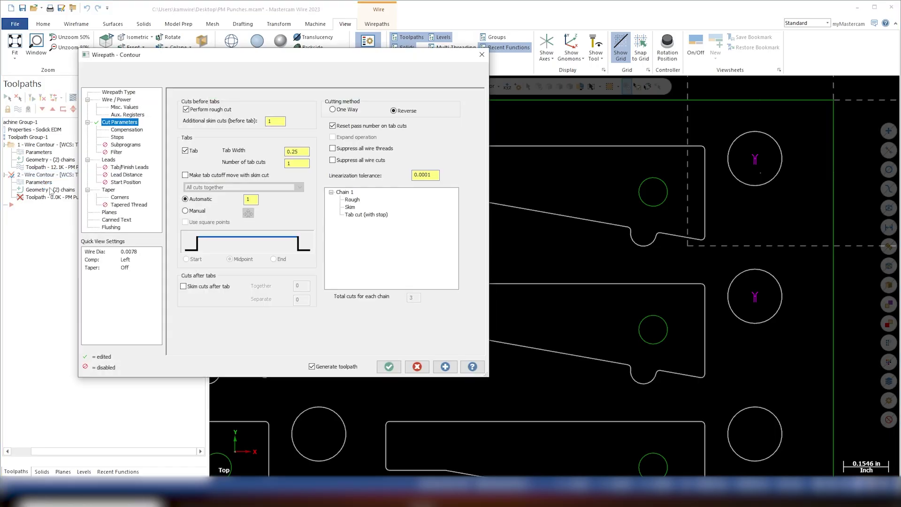
Step: Give operation 2 three additional skim cuts and a 0.080 tab width, then regenerate it
{"action": "left_click", "coordinate": [272, 123]}
{"action": "type", "text": "3"}
{"action": "left_click", "coordinate": [298, 152]}
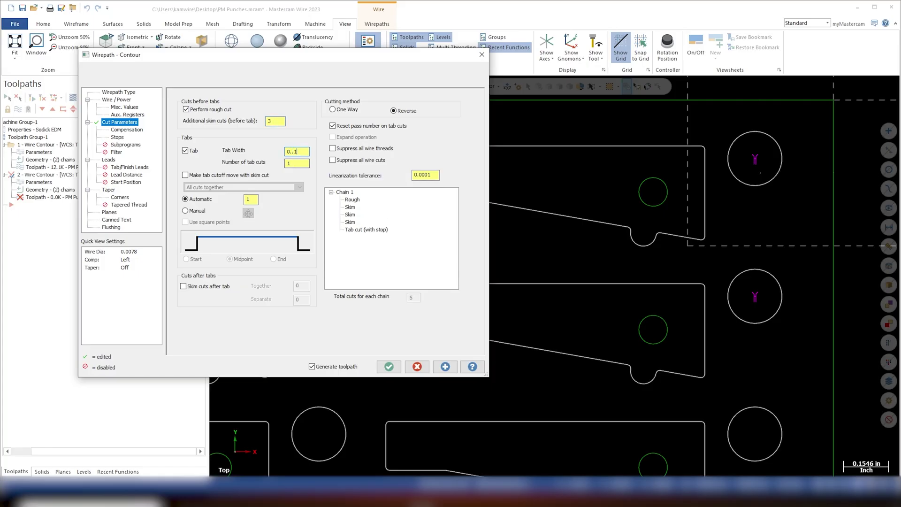
{"action": "type", "text": "0.080"}
{"action": "key", "text": "Return"}
{"action": "left_click", "coordinate": [73, 98]}
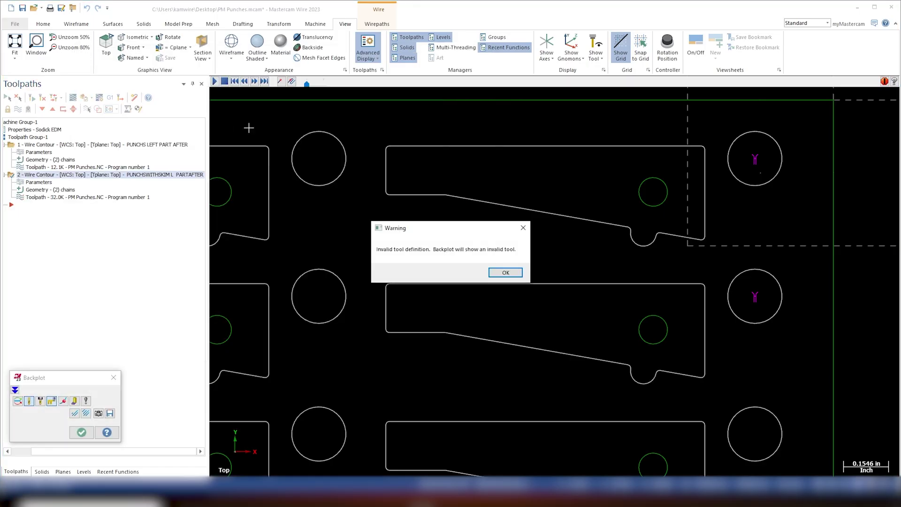
Step: Dismiss the invalid tool warning, play operation 2's backplot around the middle punch, and close it
{"action": "left_click", "coordinate": [505, 273]}
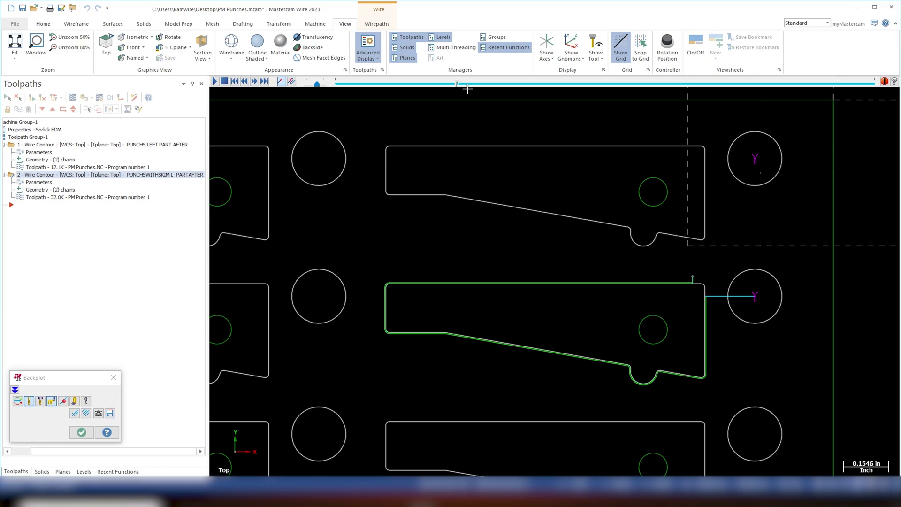
{"action": "left_click_drag", "start_coordinate": [457, 84], "coordinate": [886, 95]}
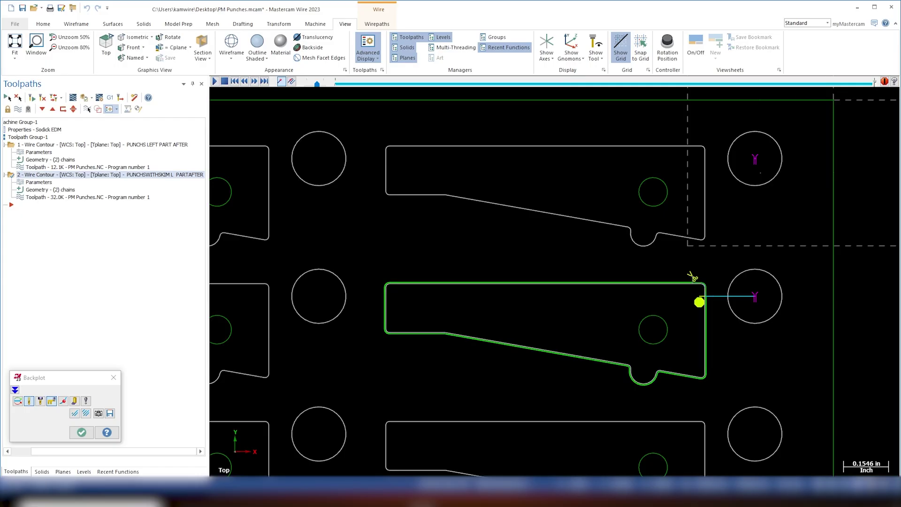
{"action": "left_click", "coordinate": [113, 378]}
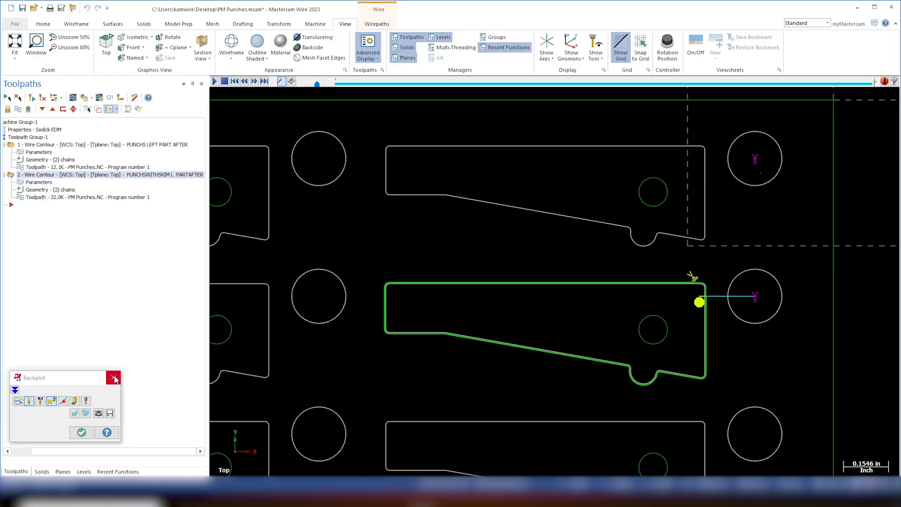
Step: Reverse operation 2's Chain 2 direction and flip it to cut the opposite side
{"action": "left_click", "coordinate": [38, 190]}
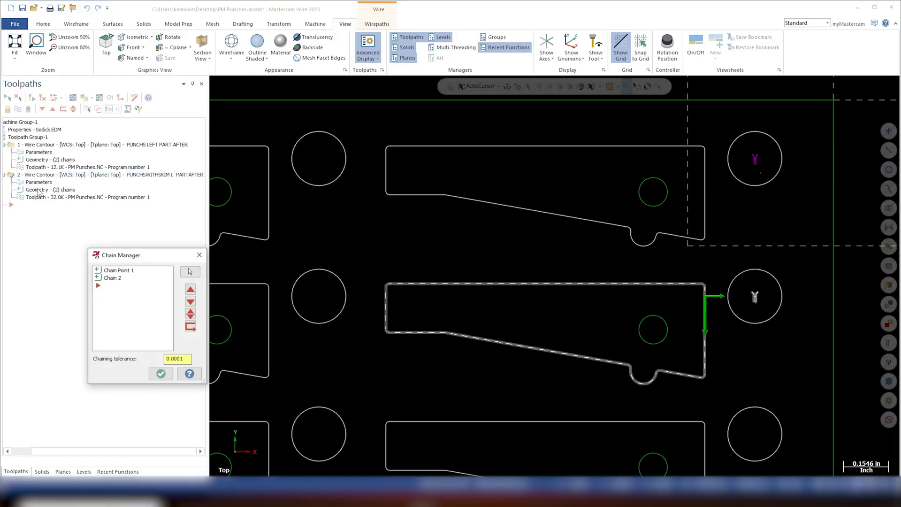
{"action": "left_click", "coordinate": [133, 281]}
{"action": "right_click", "coordinate": [131, 284]}
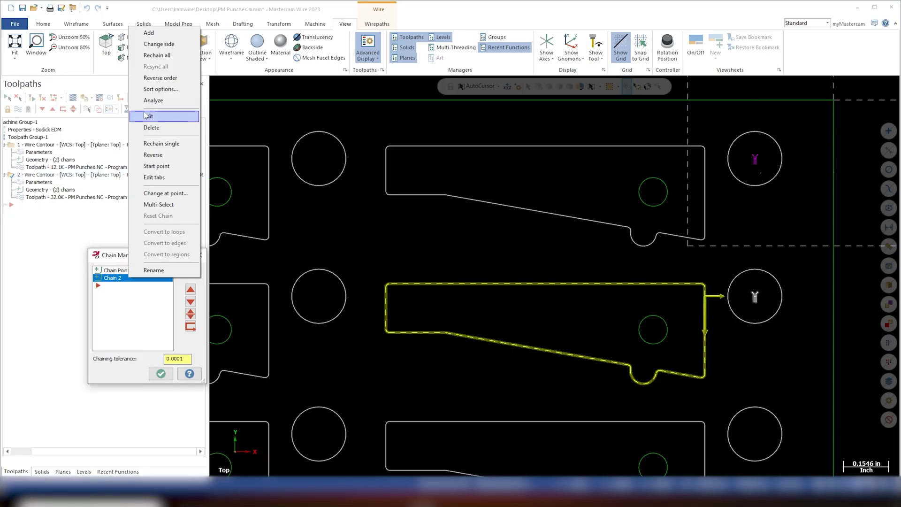
{"action": "left_click", "coordinate": [168, 156]}
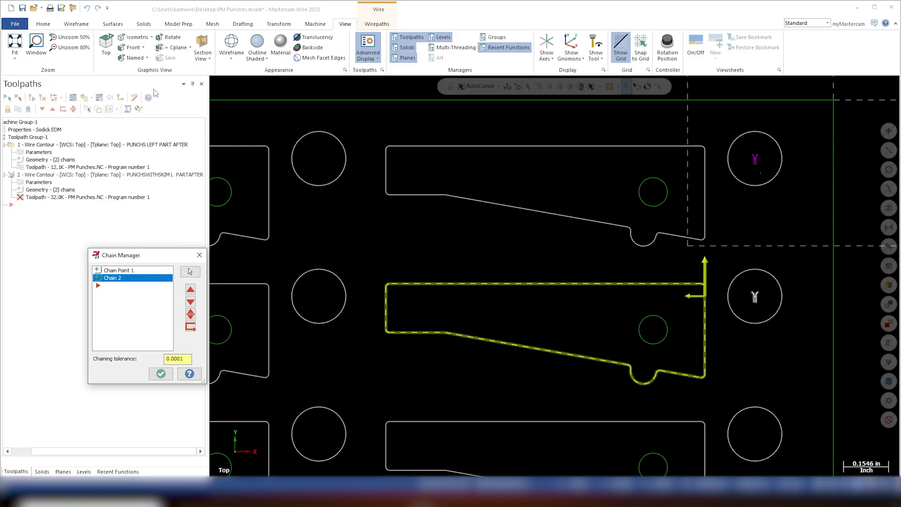
{"action": "right_click", "coordinate": [112, 281]}
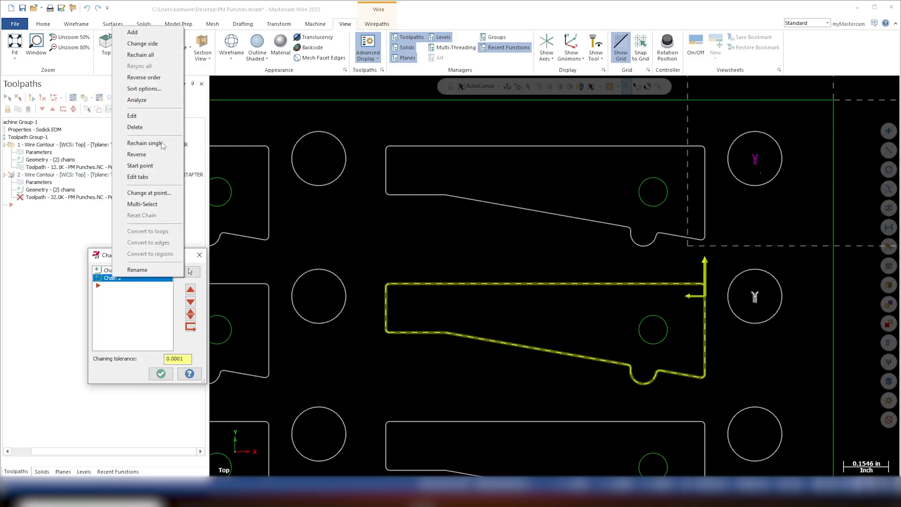
{"action": "left_click", "coordinate": [140, 45]}
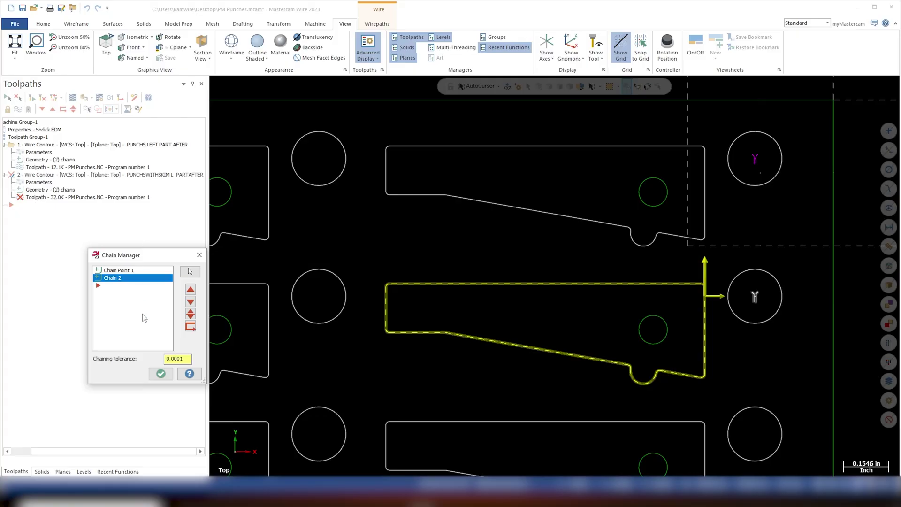
{"action": "left_click", "coordinate": [160, 374]}
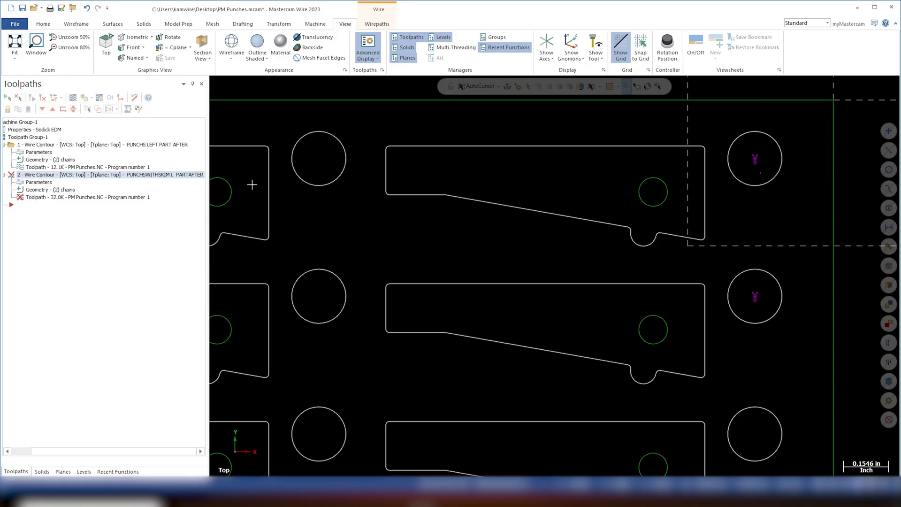
Step: Regenerate operation 2 and backplot its lead-in and cut around the middle punch, zooming to inspect
{"action": "left_click", "coordinate": [96, 111]}
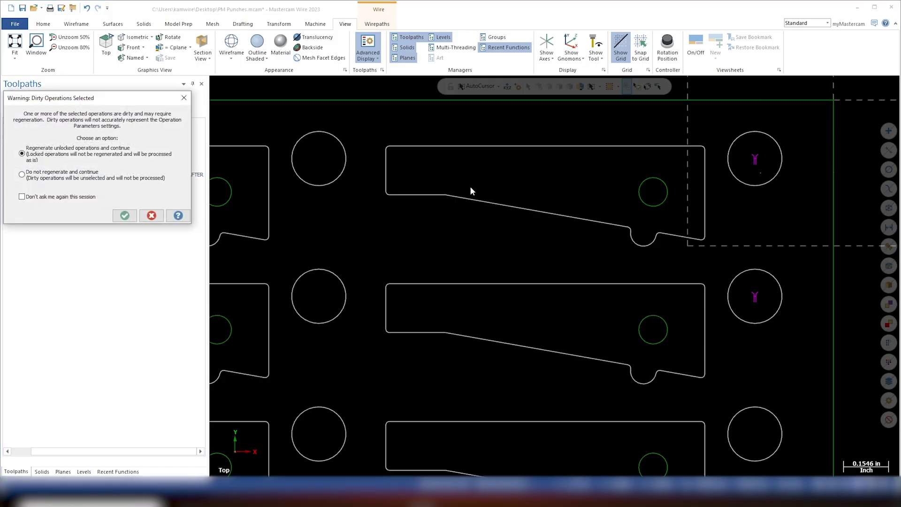
{"action": "left_click", "coordinate": [122, 212]}
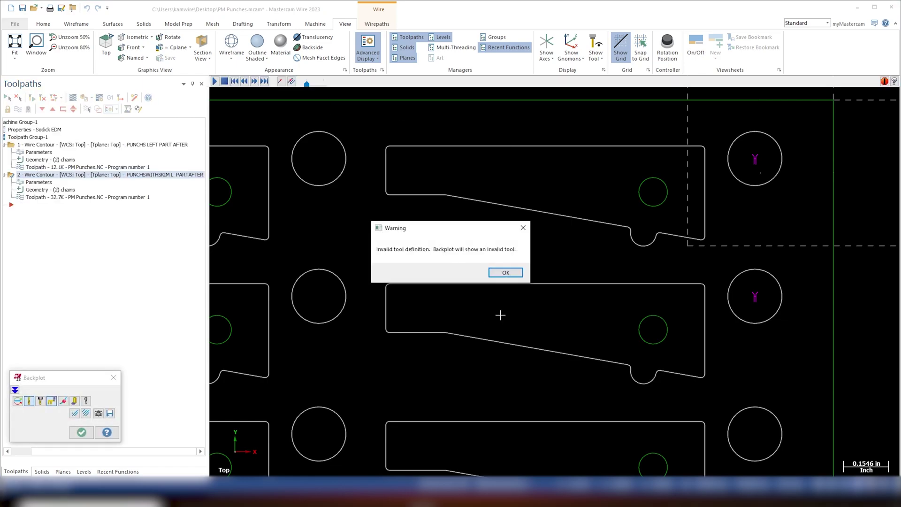
{"action": "left_click", "coordinate": [503, 272]}
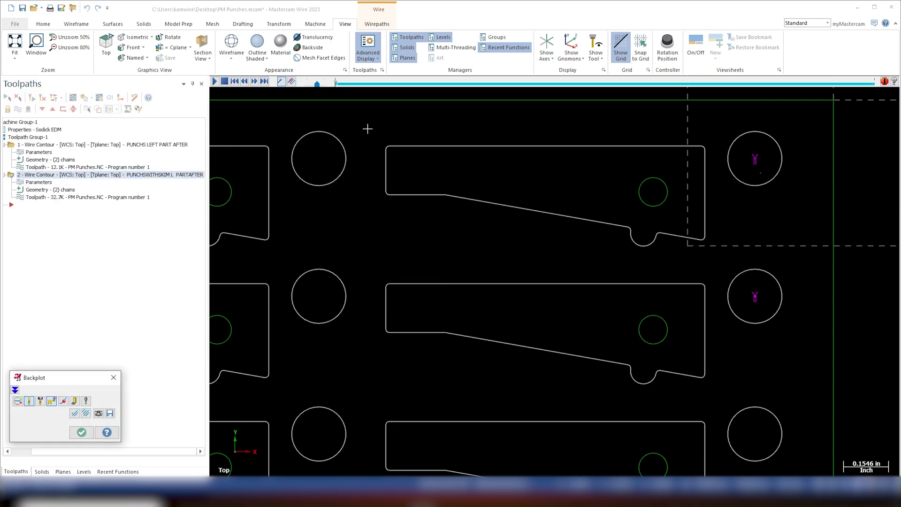
{"action": "left_click", "coordinate": [335, 85]}
{"action": "mouse_move", "coordinate": [336, 86]}
{"action": "left_mouse_down"}
{"action": "mouse_move", "coordinate": [732, 88]}
{"action": "mouse_move", "coordinate": [894, 100]}
{"action": "left_mouse_up"}
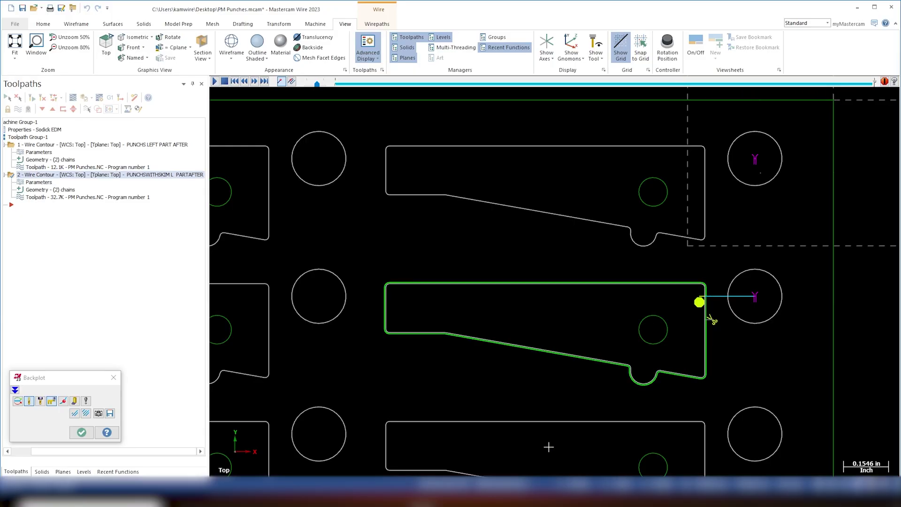
{"action": "scroll", "coordinate": [731, 331], "scroll_direction": "up", "scroll_amount": 1}
{"action": "scroll", "coordinate": [730, 331], "scroll_direction": "up", "scroll_amount": 3}
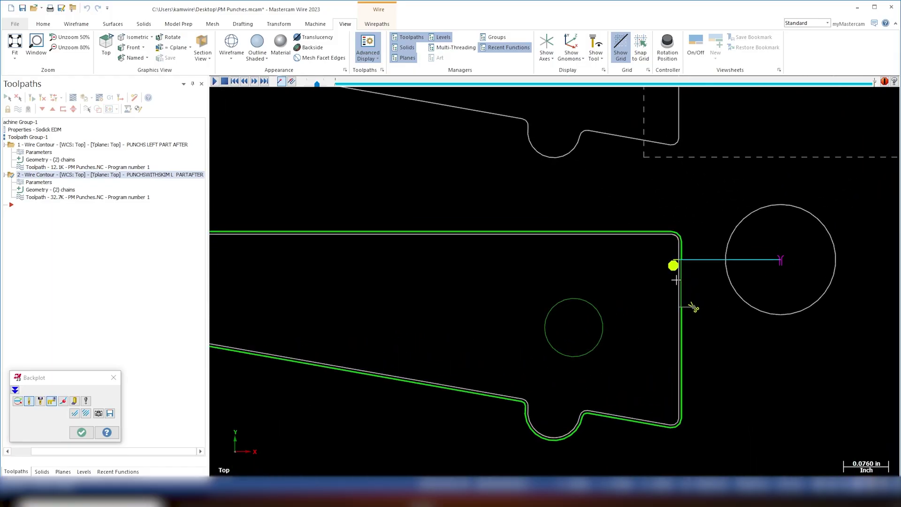
{"action": "scroll", "coordinate": [676, 281], "scroll_direction": "down", "scroll_amount": 3}
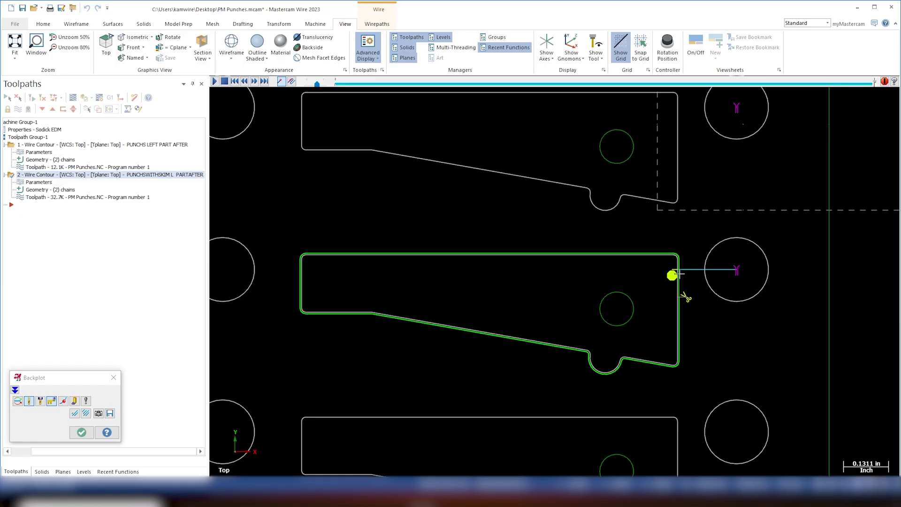
{"action": "scroll", "coordinate": [678, 275], "scroll_direction": "up", "scroll_amount": 3}
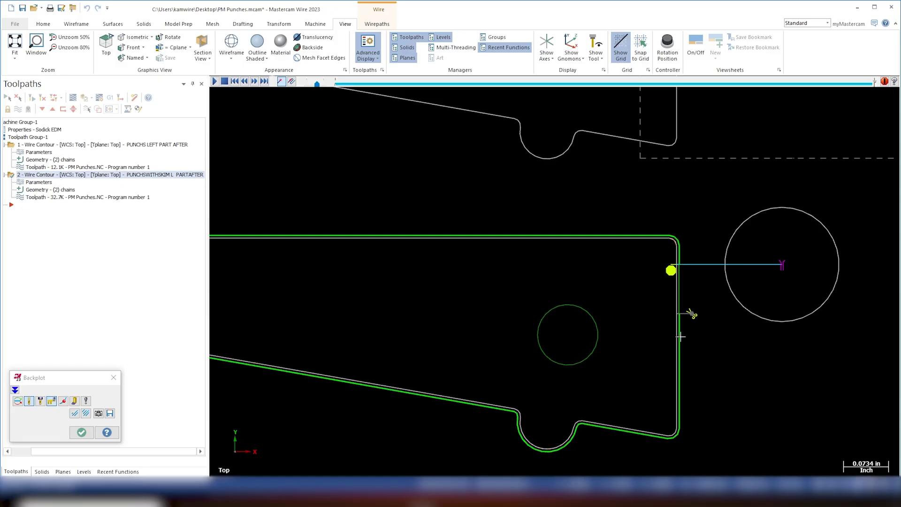
{"action": "scroll", "coordinate": [675, 324], "scroll_direction": "down", "scroll_amount": 4}
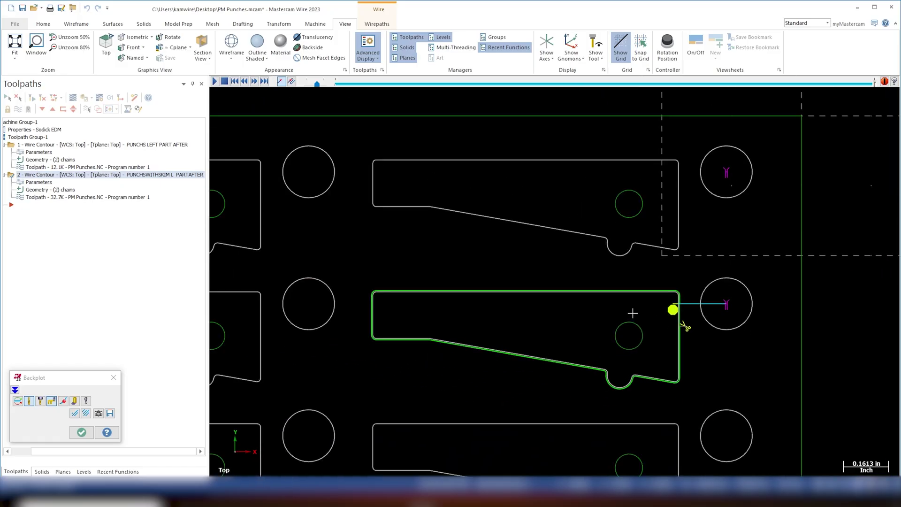
{"action": "key", "text": "Escape"}
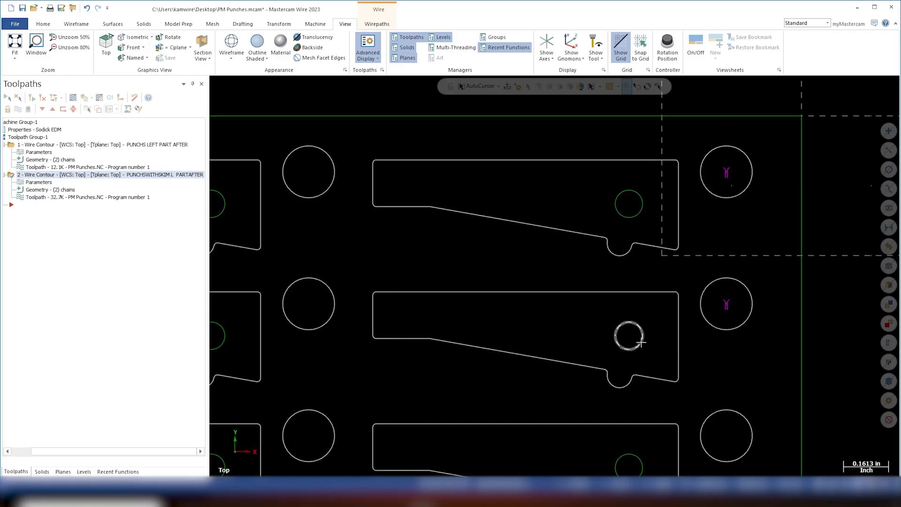
Step: Zoom out over the whole punch layout, then switch to the OPEN CHAIN SAMPLE.mcam window
{"action": "scroll", "coordinate": [664, 339], "scroll_direction": "down", "scroll_amount": 2}
{"action": "scroll", "coordinate": [665, 339], "scroll_direction": "up", "scroll_amount": 3}
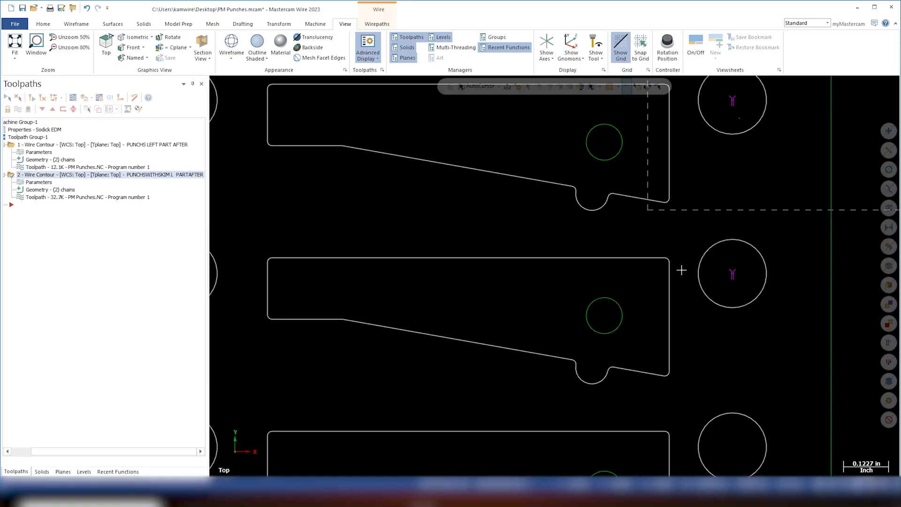
{"action": "scroll", "coordinate": [678, 276], "scroll_direction": "down", "scroll_amount": 4}
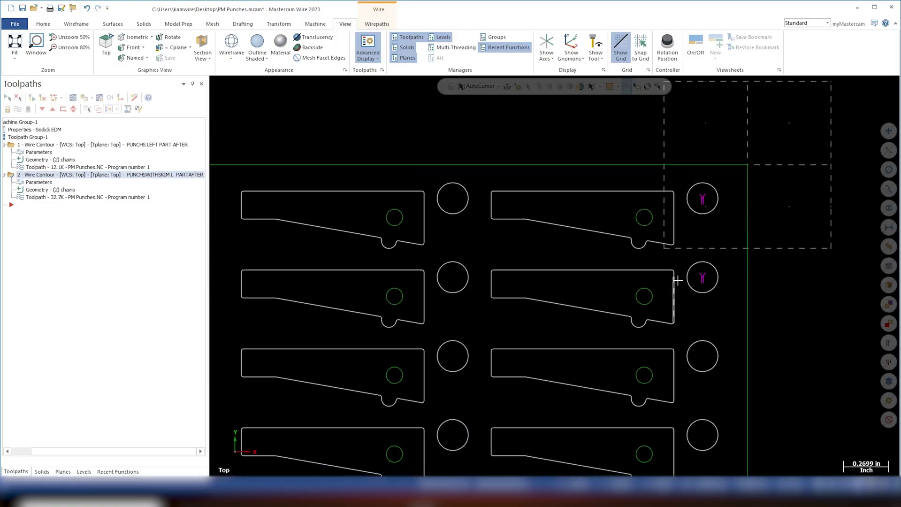
{"action": "scroll", "coordinate": [700, 321], "scroll_direction": "down", "scroll_amount": 2}
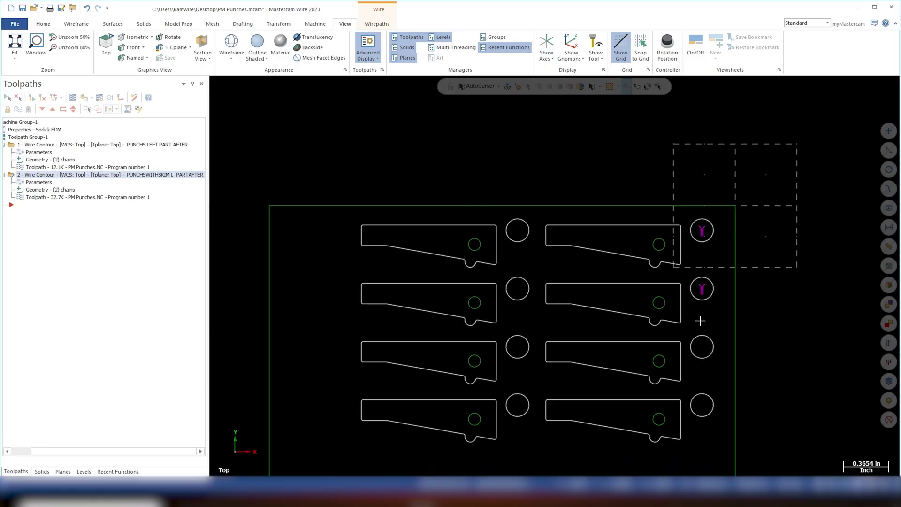
{"action": "scroll", "coordinate": [700, 321], "scroll_direction": "down", "scroll_amount": 1}
{"action": "scroll", "coordinate": [680, 308], "scroll_direction": "down", "scroll_amount": 1}
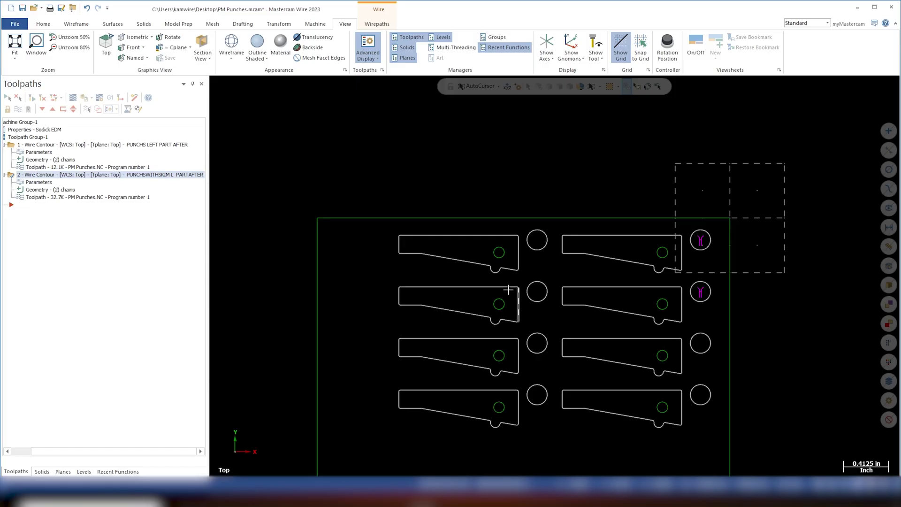
{"action": "scroll", "coordinate": [662, 322], "scroll_direction": "down", "scroll_amount": 4}
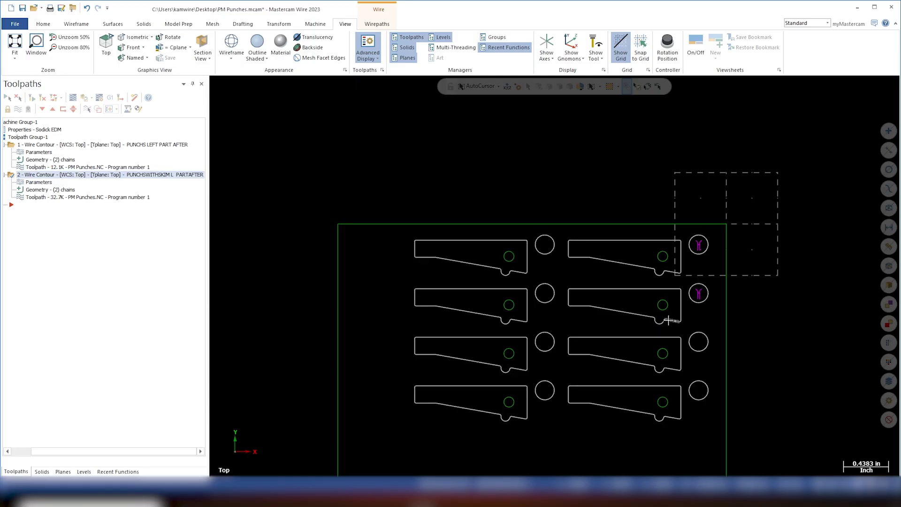
{"action": "scroll", "coordinate": [665, 322], "scroll_direction": "up", "scroll_amount": 1}
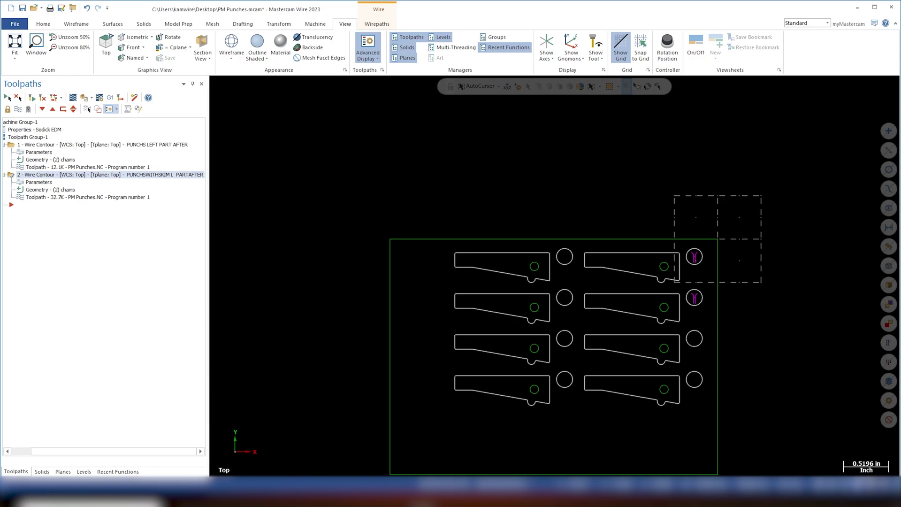
{"action": "left_click", "coordinate": [109, 109]}
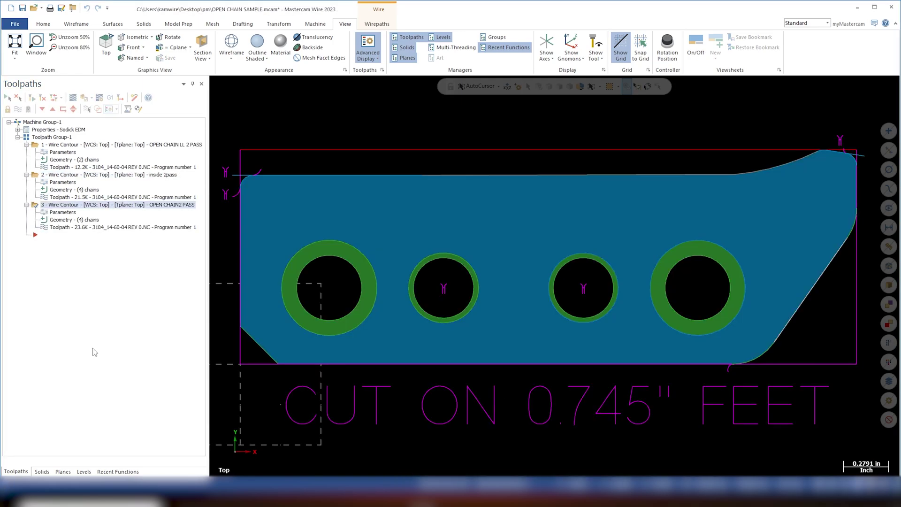
{"action": "scroll", "coordinate": [525, 178], "scroll_direction": "down", "scroll_amount": 3}
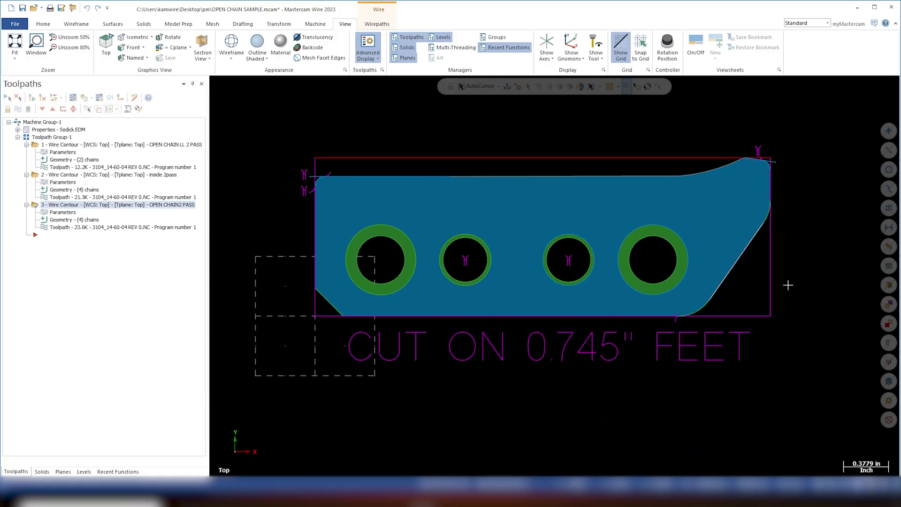
{"action": "middle_click_drag", "start_coordinate": [788, 285], "coordinate": [789, 290]}
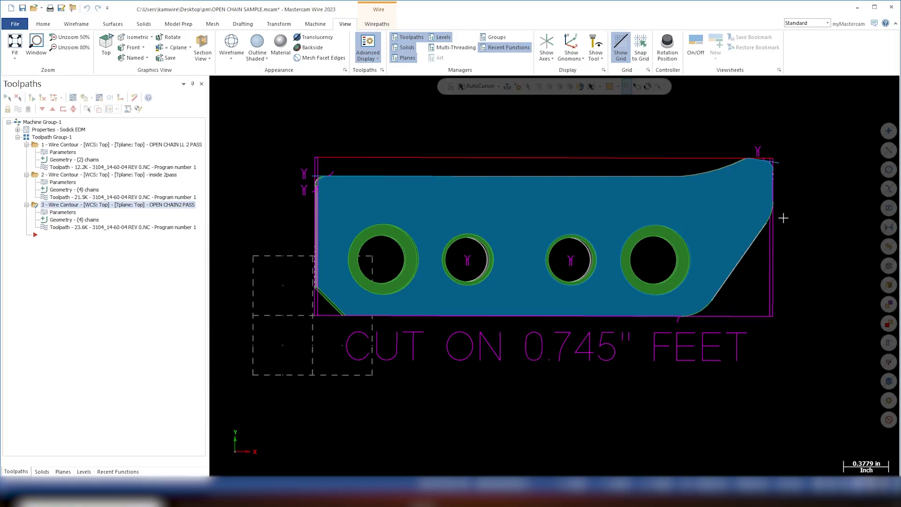
{"action": "middle_click_drag", "start_coordinate": [780, 219], "coordinate": [772, 235]}
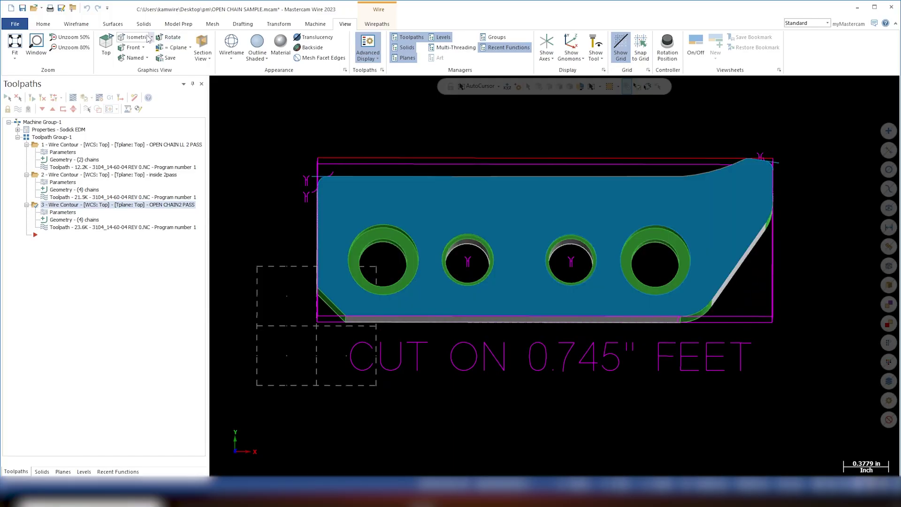
{"action": "left_click", "coordinate": [107, 44]}
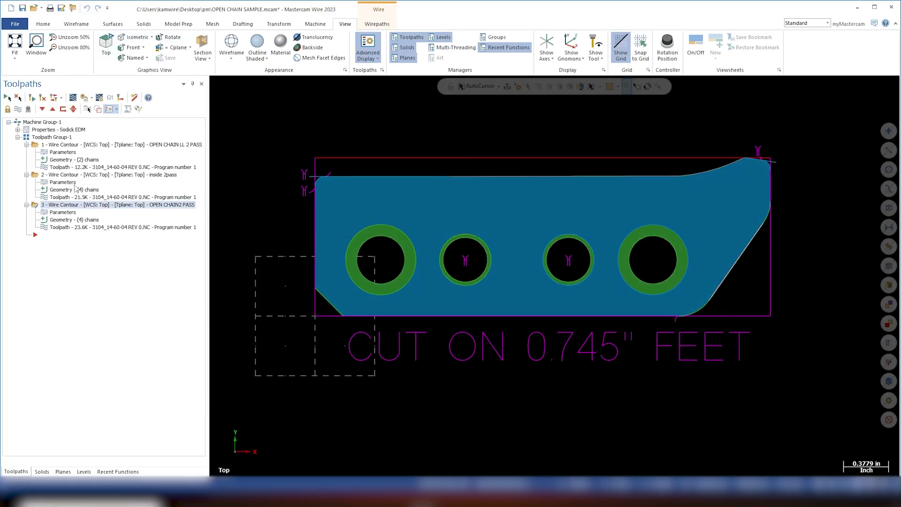
{"action": "left_click", "coordinate": [57, 146]}
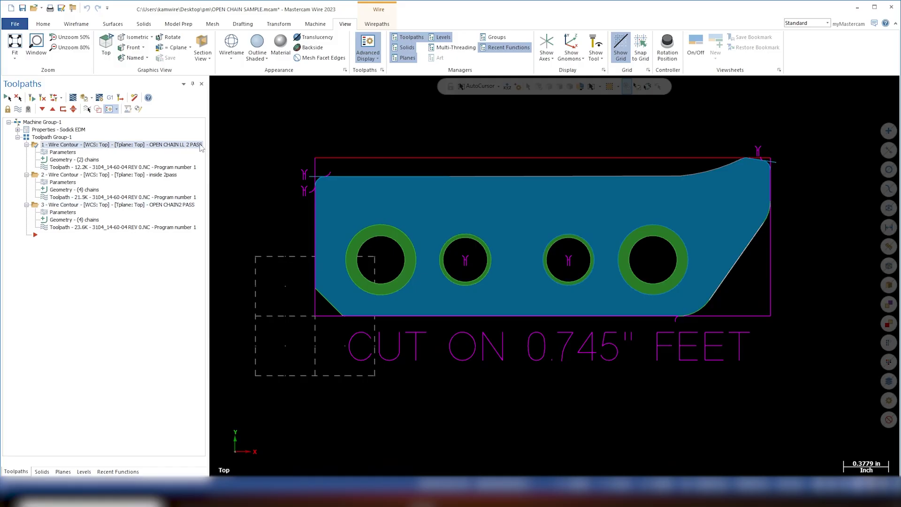
Step: Backplot the first open chain operation along the part's top edge toward the upper right corner
{"action": "left_click", "coordinate": [73, 98]}
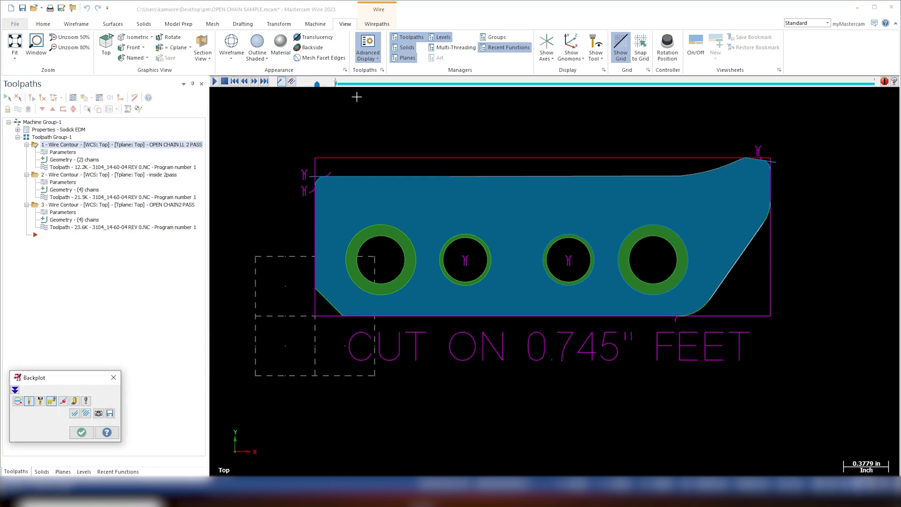
{"action": "left_click_drag", "start_coordinate": [337, 84], "coordinate": [356, 86]}
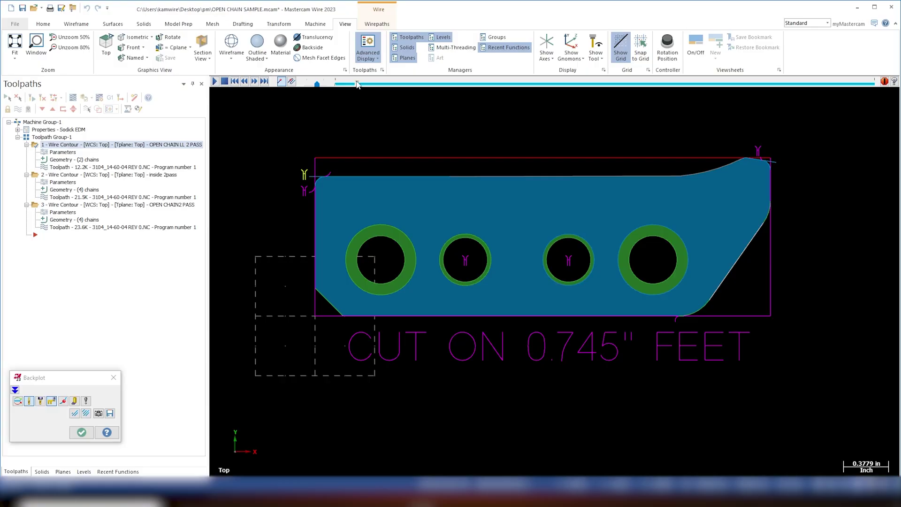
{"action": "left_click", "coordinate": [391, 84]}
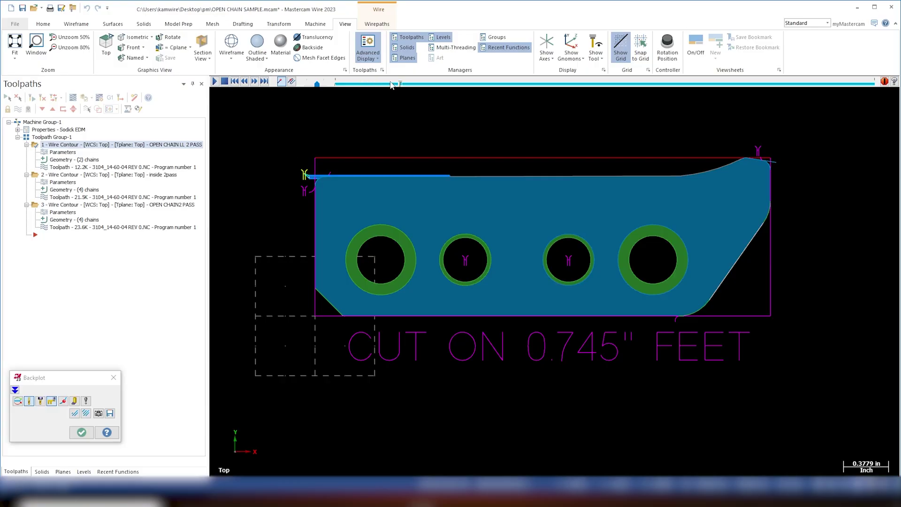
{"action": "left_click_drag", "start_coordinate": [406, 85], "coordinate": [581, 80]}
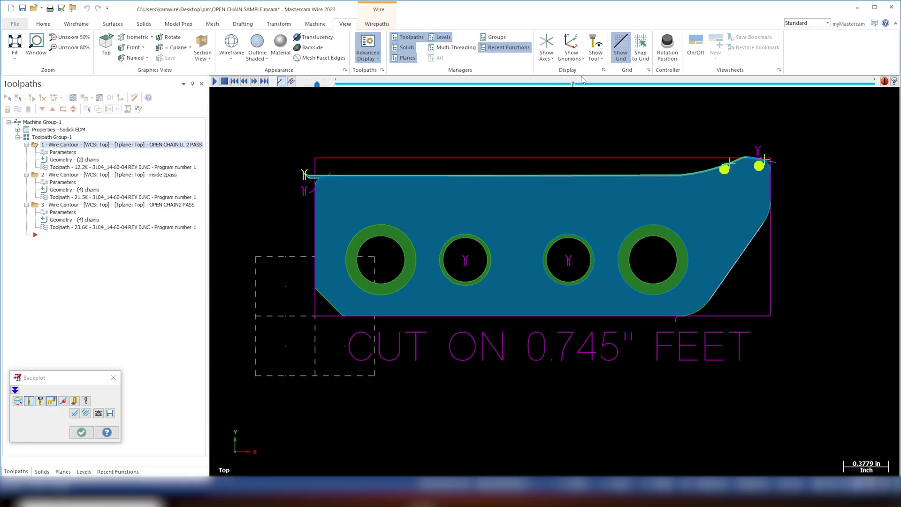
{"action": "scroll", "coordinate": [772, 154], "scroll_direction": "up", "scroll_amount": 6}
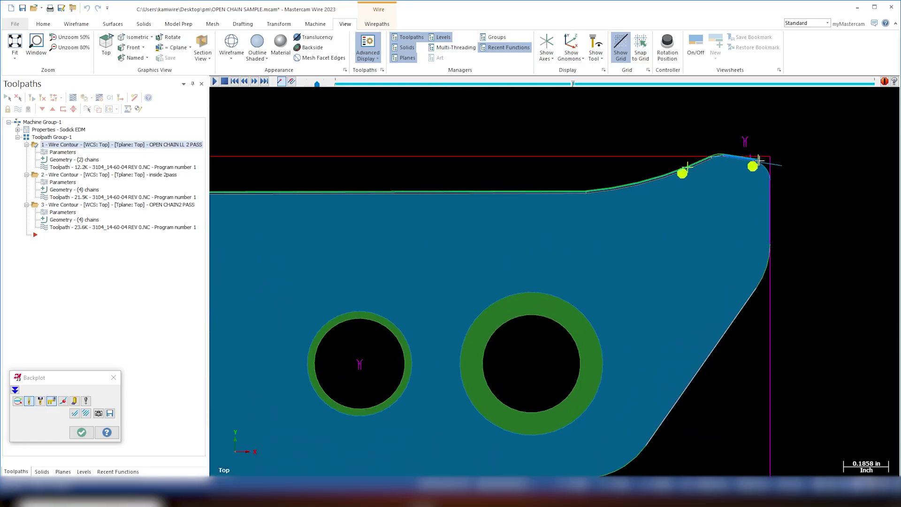
{"action": "scroll", "coordinate": [768, 150], "scroll_direction": "up", "scroll_amount": 1}
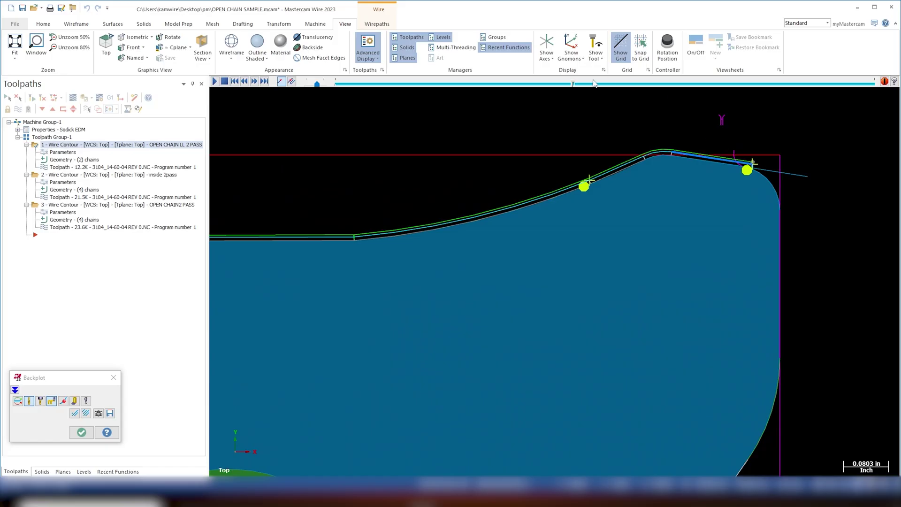
{"action": "left_click_drag", "start_coordinate": [573, 84], "coordinate": [738, 94]}
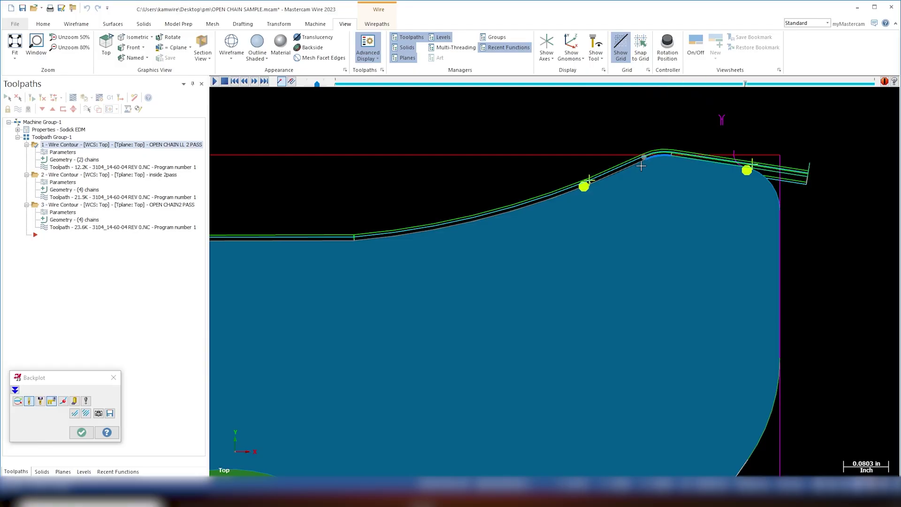
Step: Fit the whole part in view with Alt+F1 and run the top-edge backplot to its end
{"action": "scroll", "coordinate": [460, 193], "scroll_direction": "down", "scroll_amount": 2}
{"action": "scroll", "coordinate": [460, 194], "scroll_direction": "down", "scroll_amount": 1}
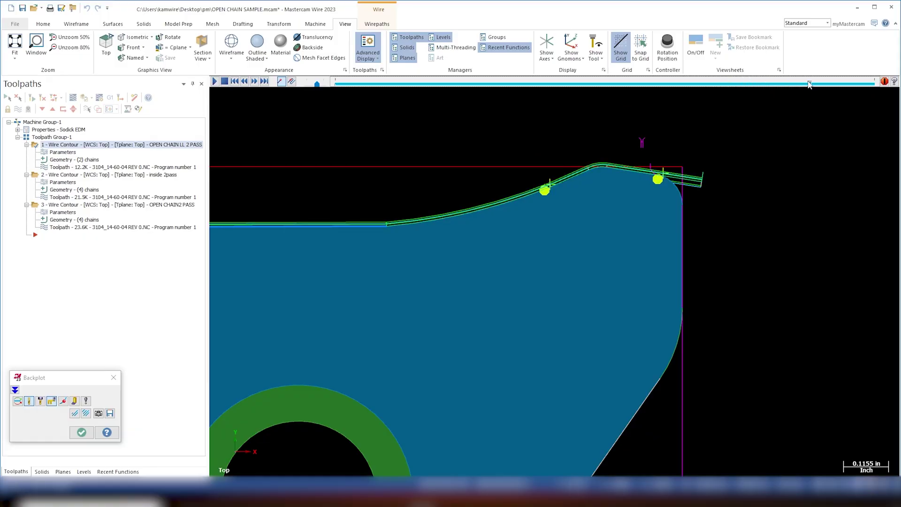
{"action": "scroll", "coordinate": [240, 261], "scroll_direction": "up", "scroll_amount": 3}
{"action": "scroll", "coordinate": [239, 262], "scroll_direction": "down", "scroll_amount": 3}
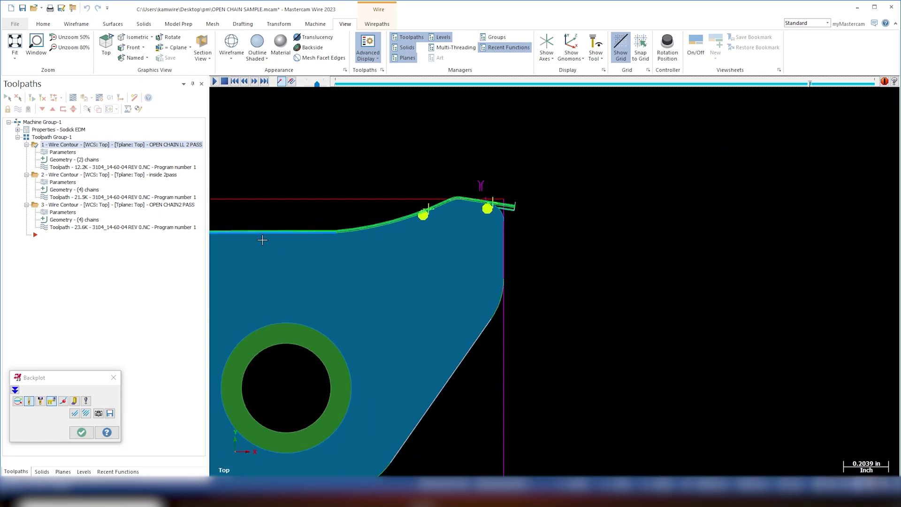
{"action": "key", "text": "alt+F1"}
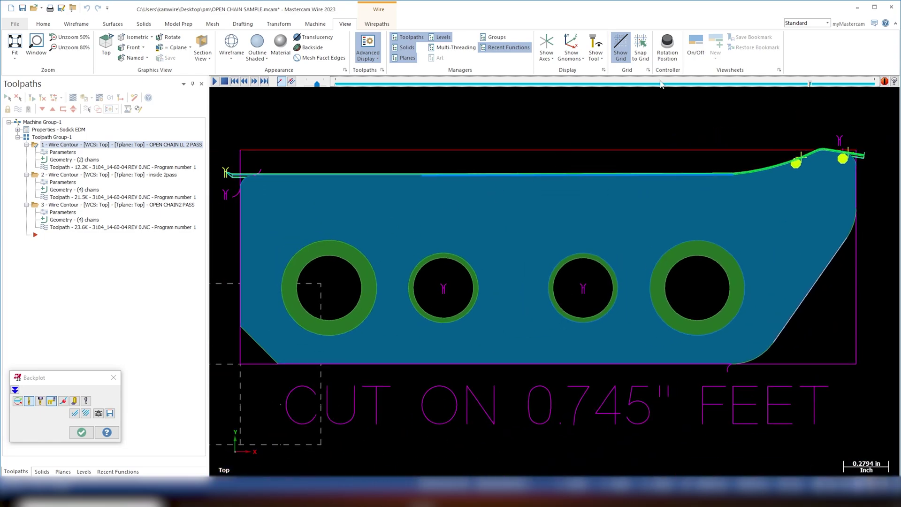
{"action": "left_click_drag", "start_coordinate": [811, 86], "coordinate": [847, 90]}
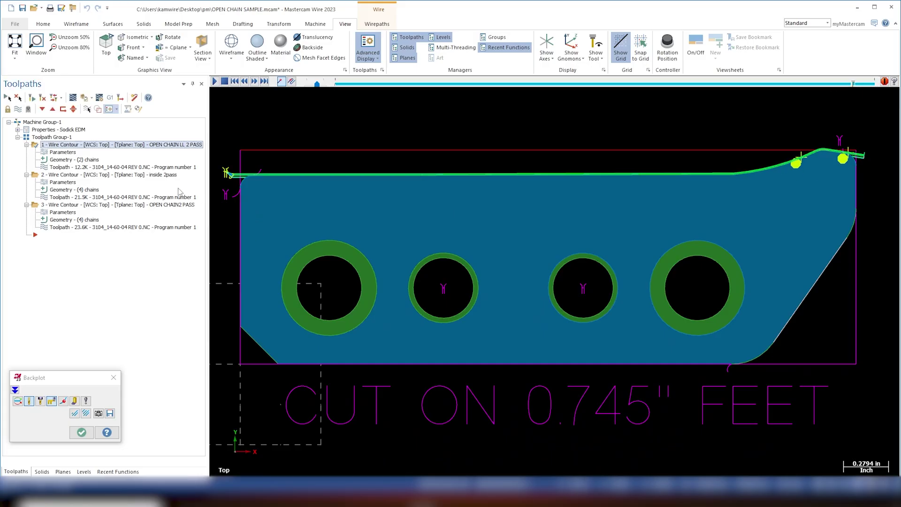
{"action": "left_click", "coordinate": [62, 177]}
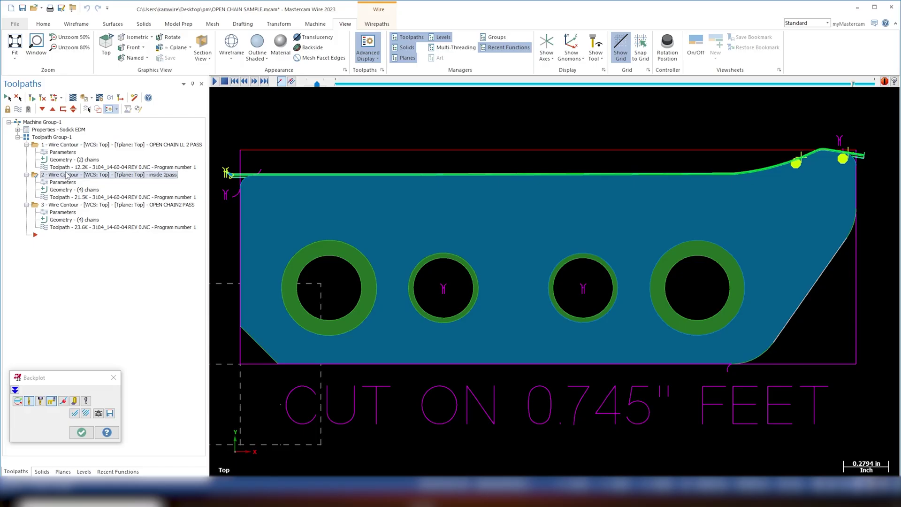
Step: Run the inside 2pass backplot through the second, middle and third hole cuts
{"action": "left_click", "coordinate": [84, 97]}
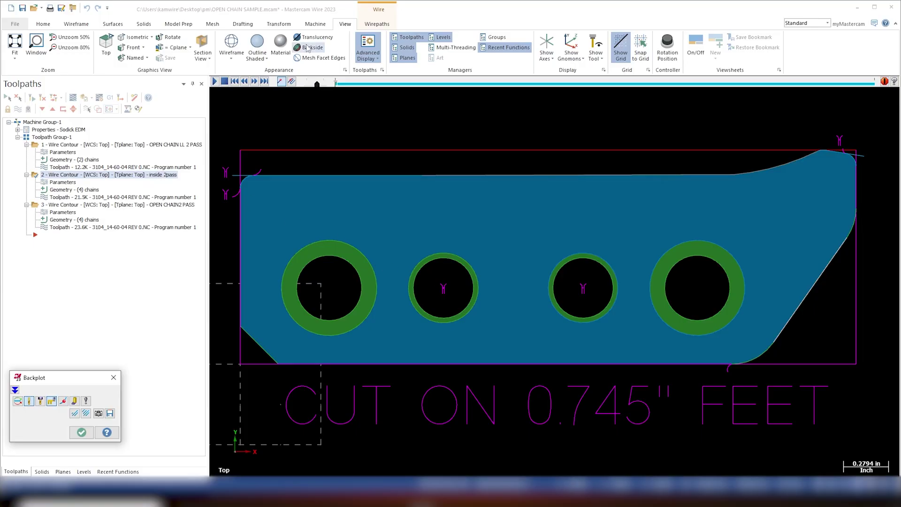
{"action": "left_click_drag", "start_coordinate": [336, 85], "coordinate": [450, 85]}
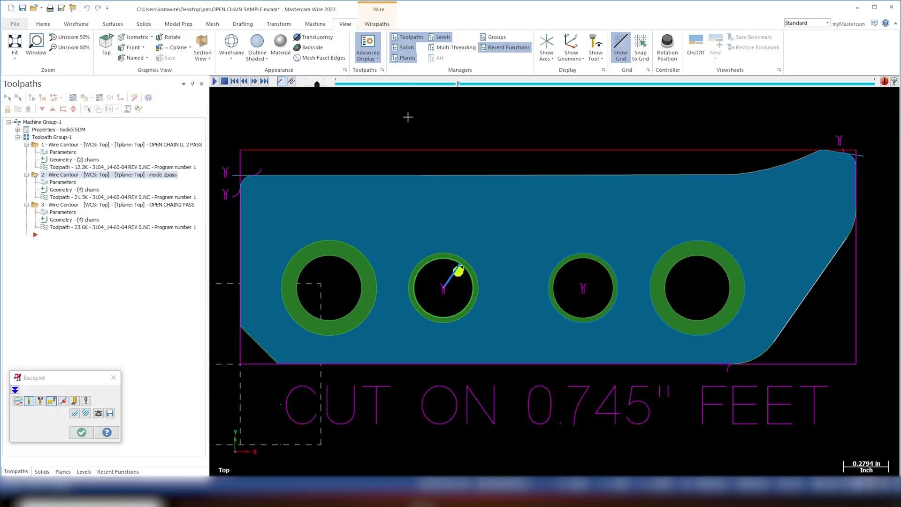
{"action": "left_click_drag", "start_coordinate": [458, 85], "coordinate": [631, 84]}
{"action": "left_click_drag", "start_coordinate": [639, 86], "coordinate": [886, 83]}
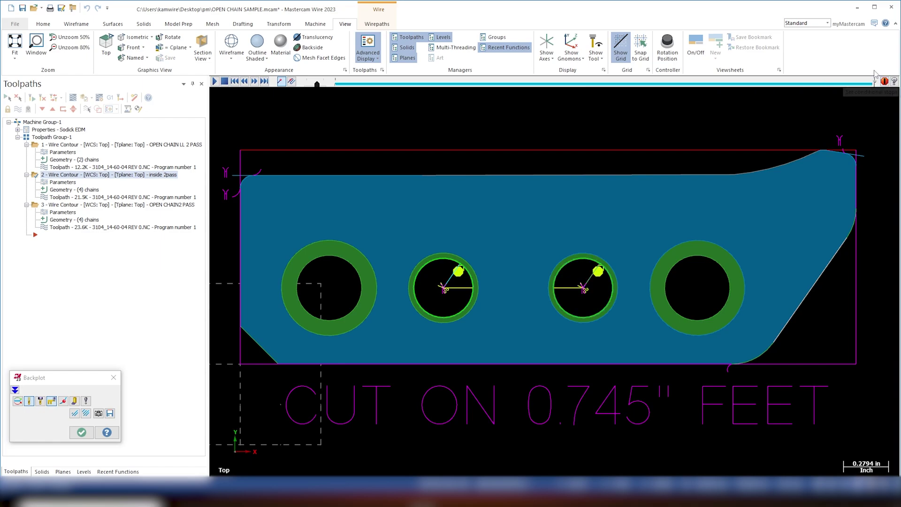
{"action": "left_click", "coordinate": [58, 206]}
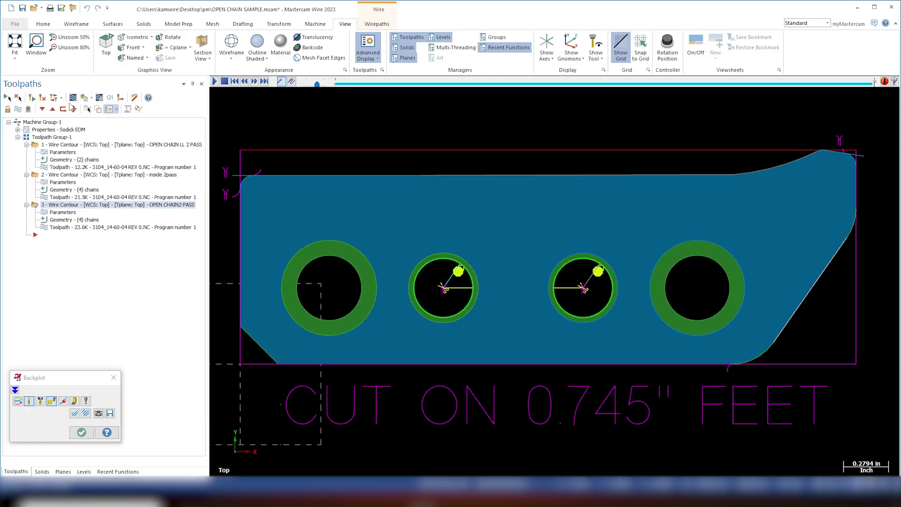
Step: Run the OPEN CHAIN2 PASS backplot from its start along the outer contour
{"action": "left_click", "coordinate": [73, 97]}
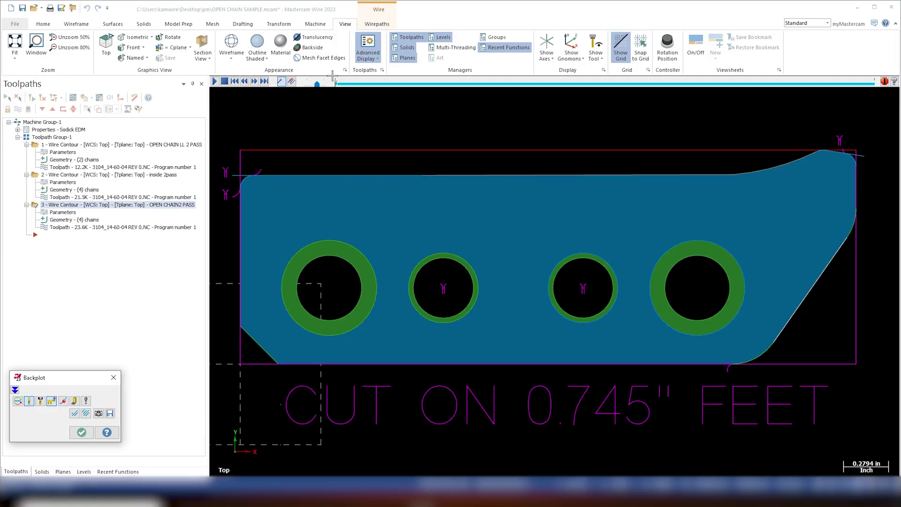
{"action": "left_click_drag", "start_coordinate": [336, 84], "coordinate": [369, 83]}
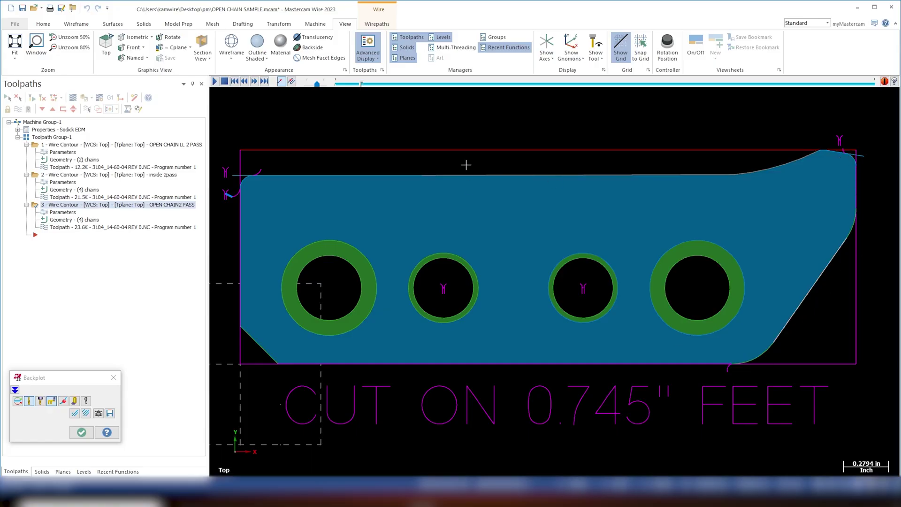
{"action": "mouse_move", "coordinate": [362, 83]}
{"action": "left_mouse_down"}
{"action": "mouse_move", "coordinate": [508, 67]}
{"action": "mouse_move", "coordinate": [759, 67]}
{"action": "mouse_move", "coordinate": [881, 88]}
{"action": "left_mouse_up"}
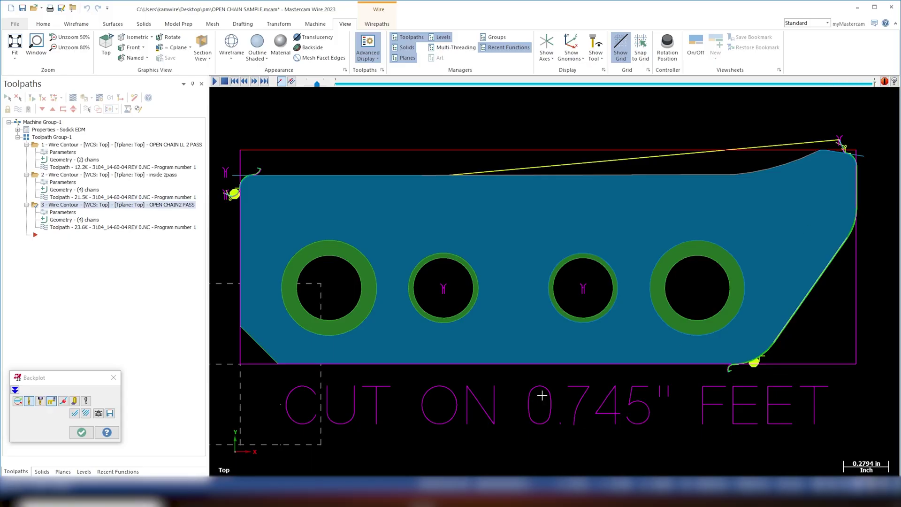
{"action": "scroll", "coordinate": [540, 409], "scroll_direction": "down", "scroll_amount": 1}
Step: Zoom out and confirm the Backplot dialog to clear the toolpath trace
{"action": "scroll", "coordinate": [540, 409], "scroll_direction": "down", "scroll_amount": 1}
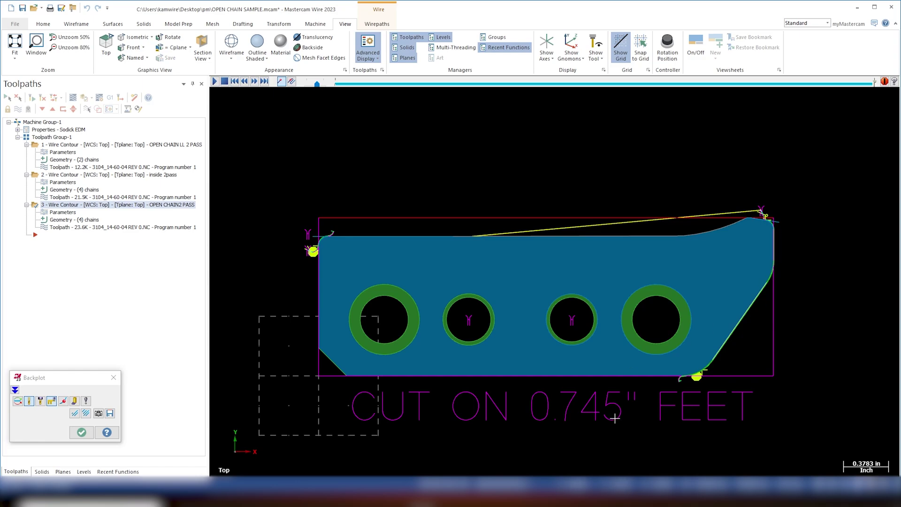
{"action": "left_click", "coordinate": [112, 376]}
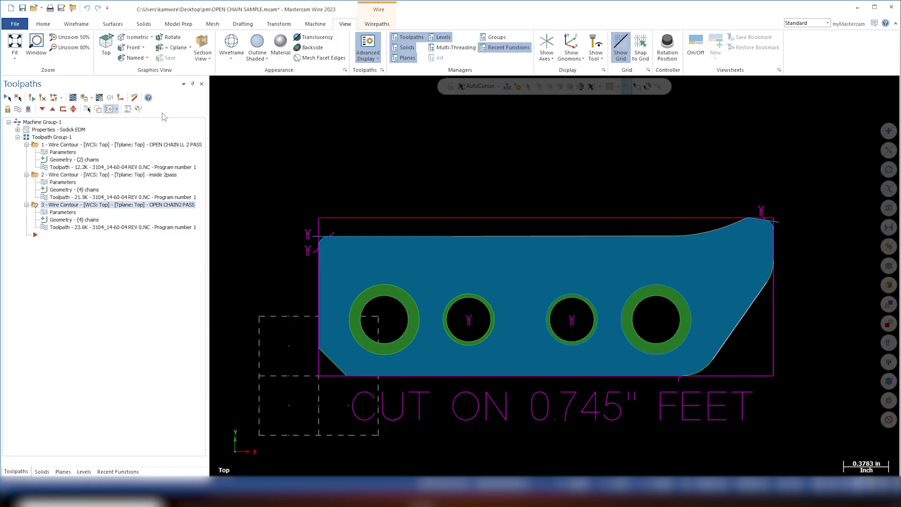
Step: Post all three wire toolpaths, replacing the suggested NC file name before saving
{"action": "left_click", "coordinate": [110, 98]}
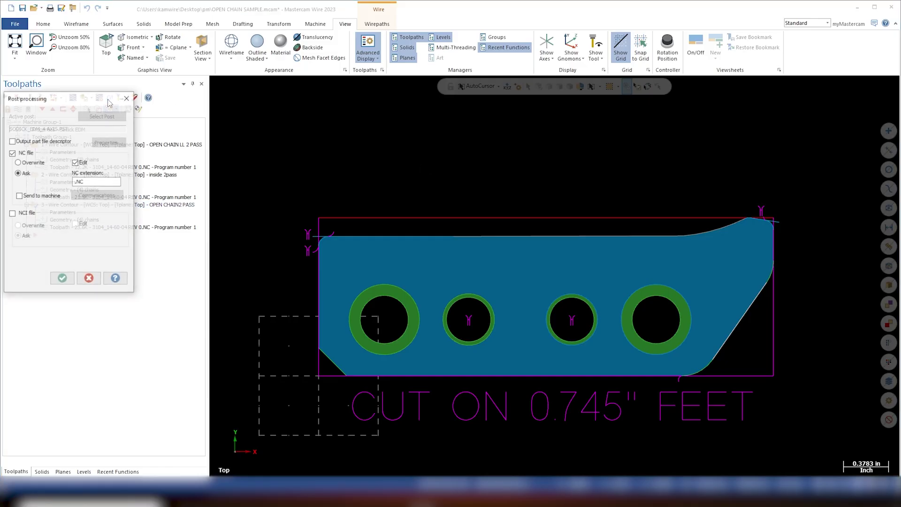
{"action": "left_click", "coordinate": [63, 279]}
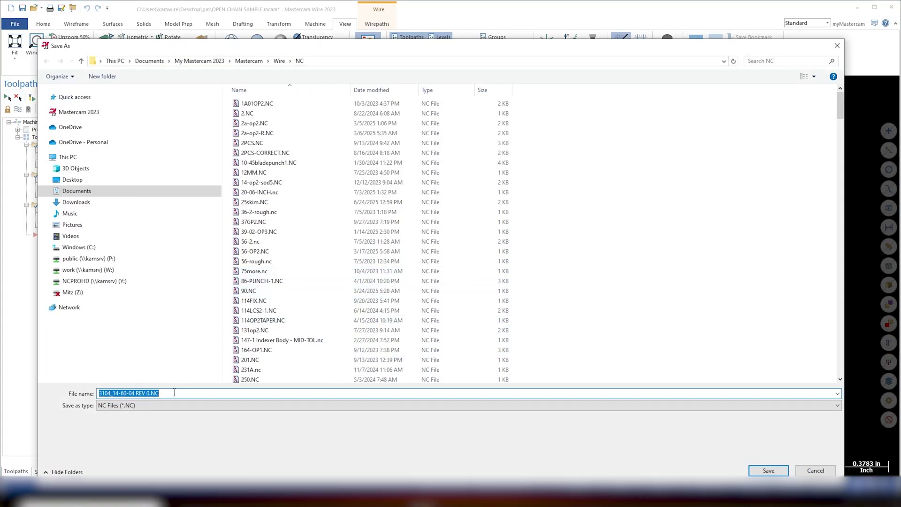
{"action": "left_click_drag", "start_coordinate": [161, 396], "coordinate": [99, 395]}
{"action": "type", "text": "1"}
{"action": "key", "text": "Return"}
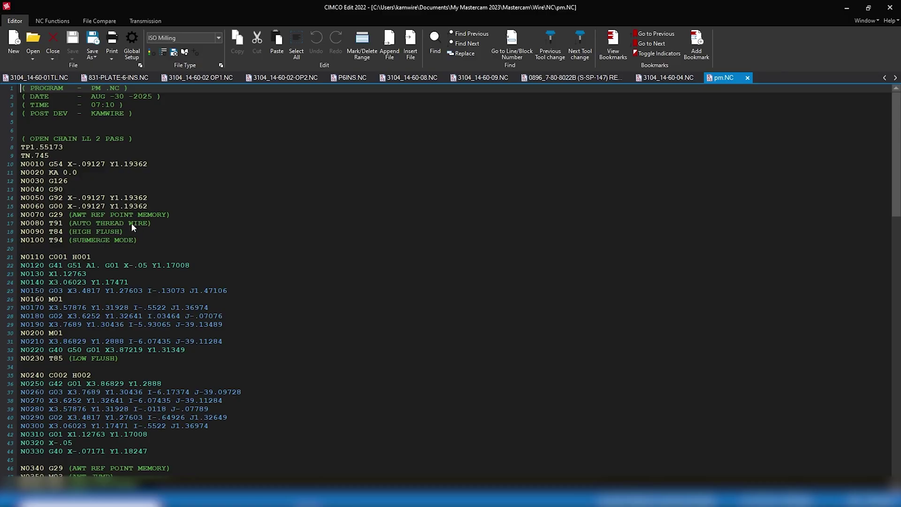
Step: Check pm.NC header lines 17–19 (high flush, submerge mode) and scroll to the N0990 M01 stop
{"action": "left_click", "coordinate": [105, 225]}
{"action": "left_click", "coordinate": [103, 230]}
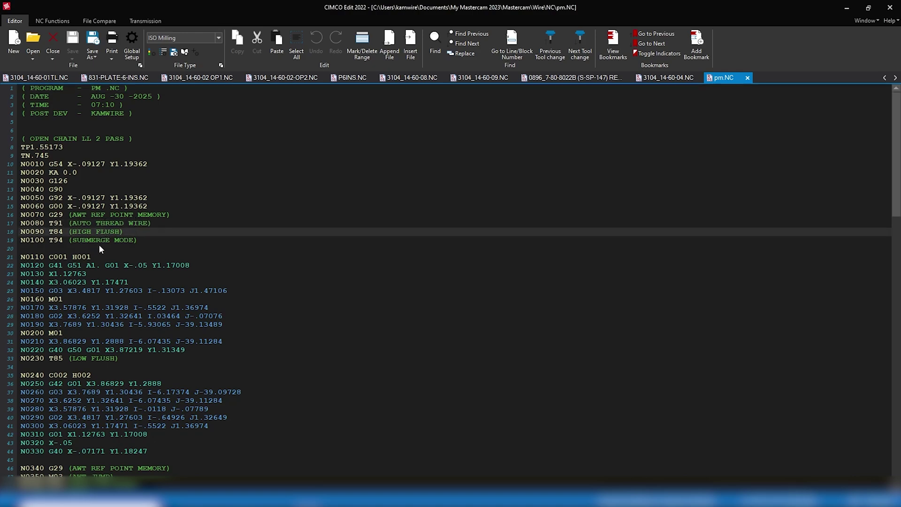
{"action": "left_click", "coordinate": [109, 240]}
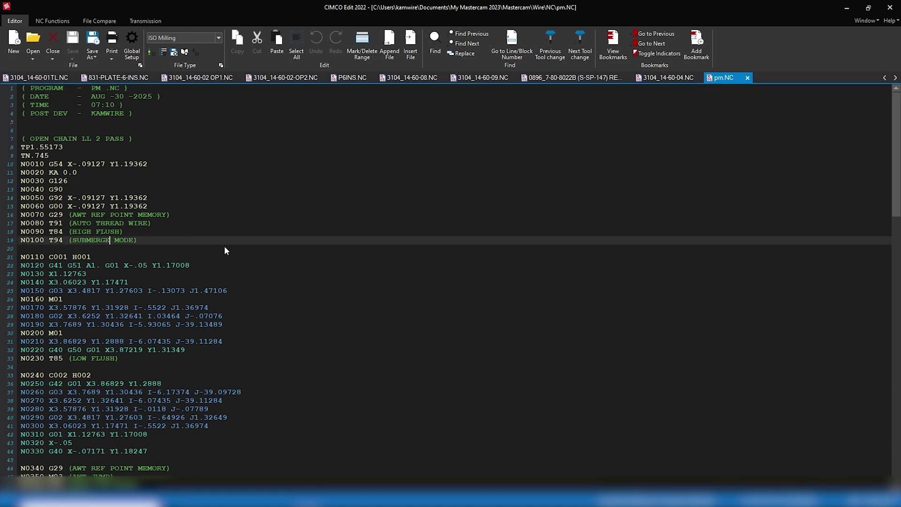
{"action": "scroll", "coordinate": [223, 245], "scroll_direction": "down", "scroll_amount": 5}
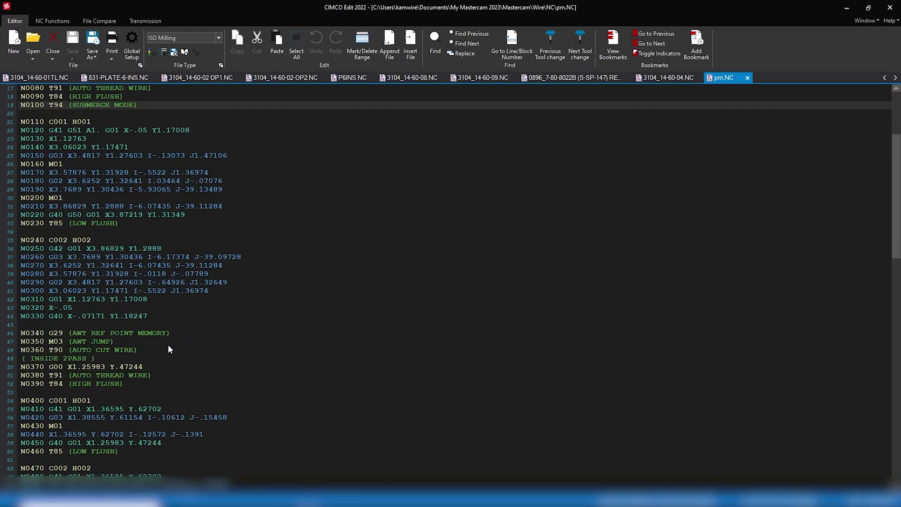
{"action": "scroll", "coordinate": [216, 309], "scroll_direction": "down", "scroll_amount": 20}
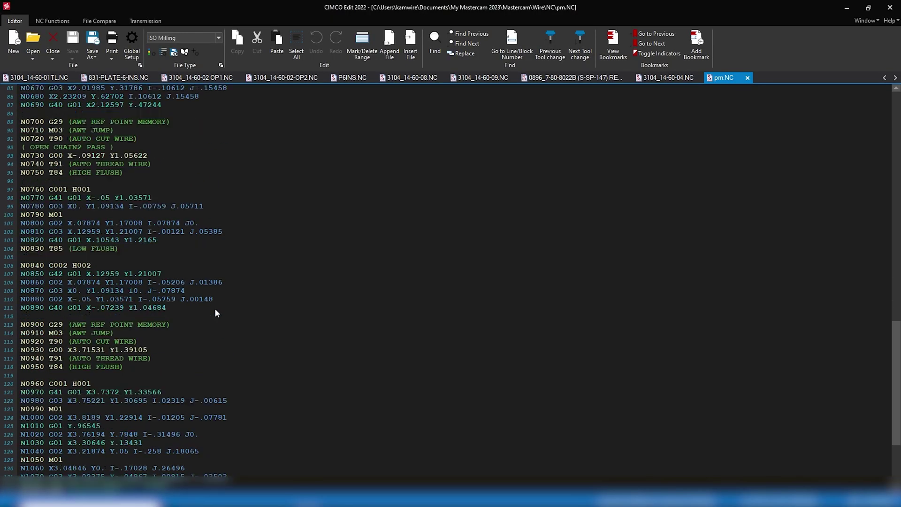
{"action": "scroll", "coordinate": [215, 310], "scroll_direction": "down", "scroll_amount": 7}
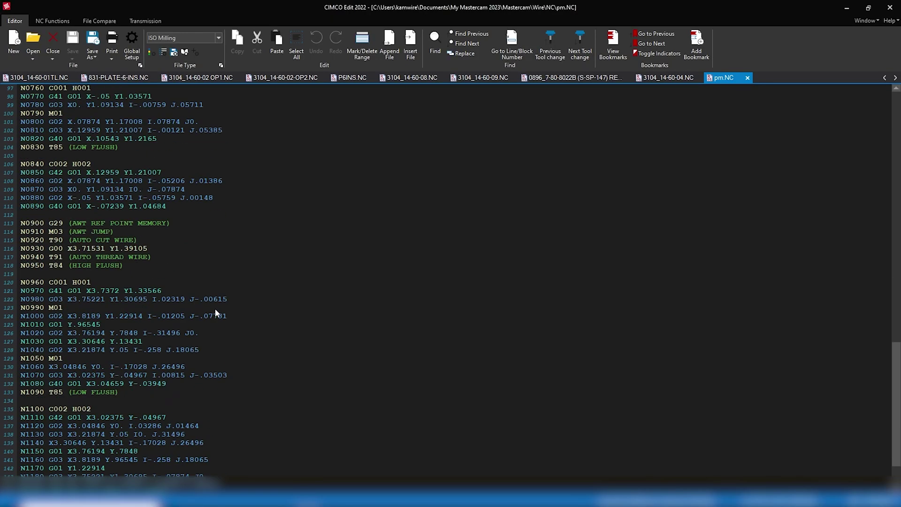
{"action": "left_click", "coordinate": [568, 242]}
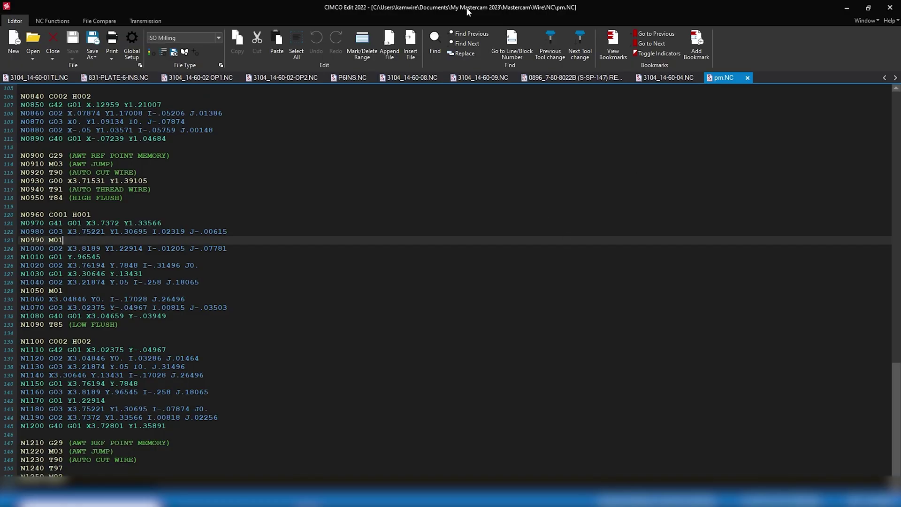
Step: Minimize CIMCO Edit and zoom in on the PM Punches part in Mastercam
{"action": "left_click", "coordinate": [846, 8]}
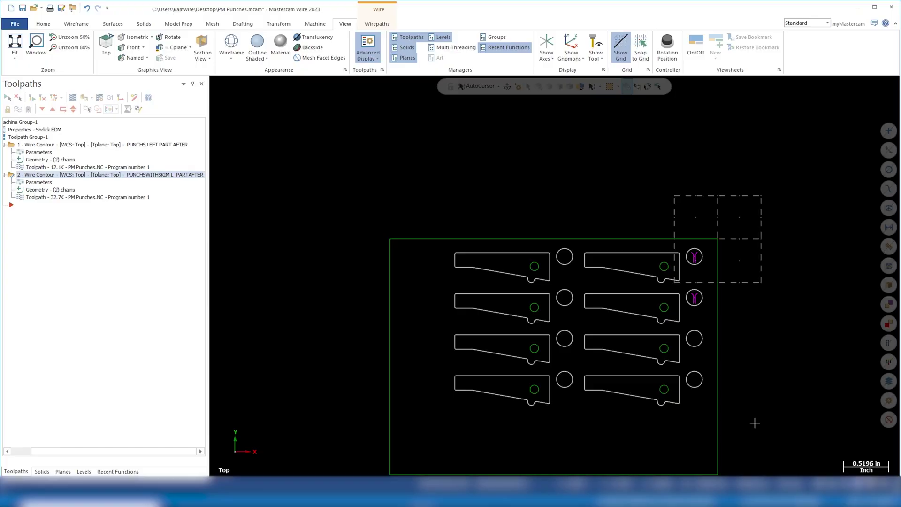
{"action": "scroll", "coordinate": [754, 423], "scroll_direction": "up", "scroll_amount": 2}
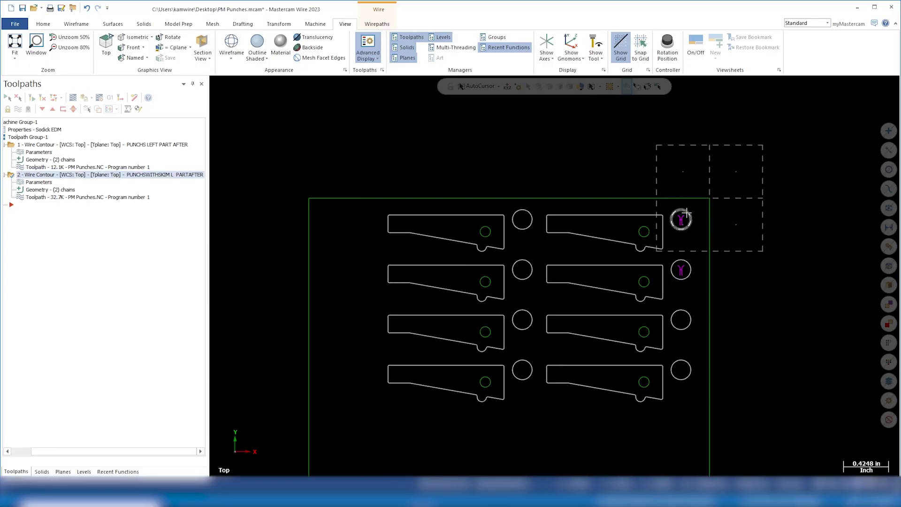